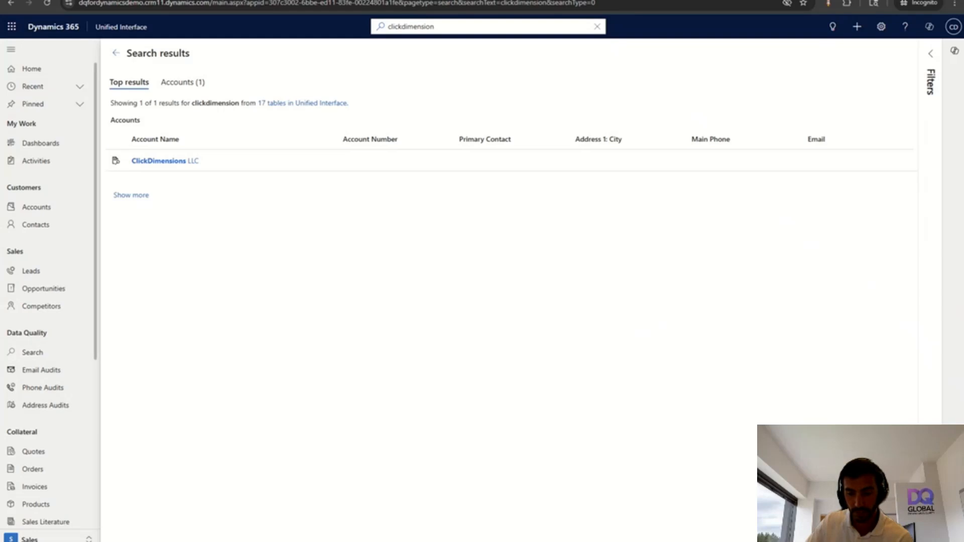
# Run a Data Quality account search for 'clicktimension', returning four fuzzy-matched accounts
pyautogui.click(32, 352)
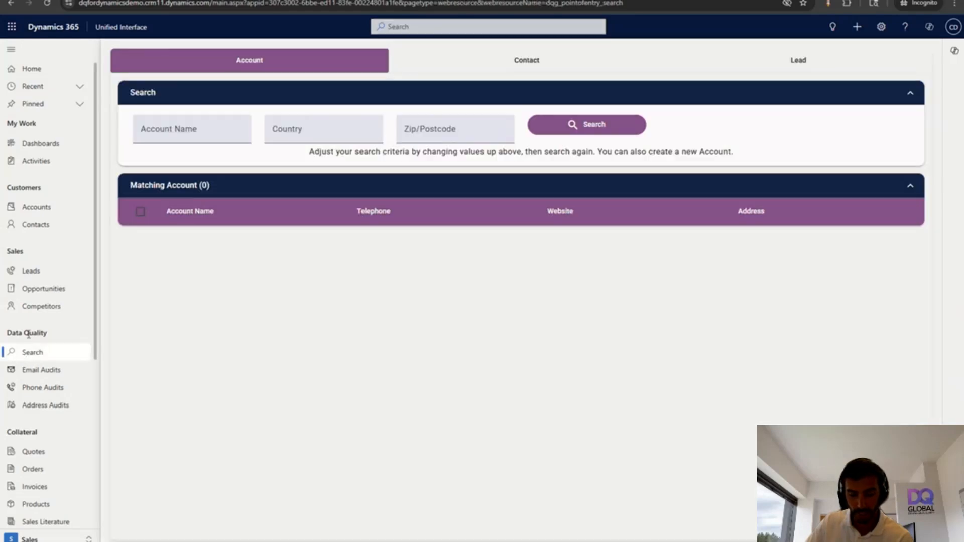
pyautogui.click(26, 357)
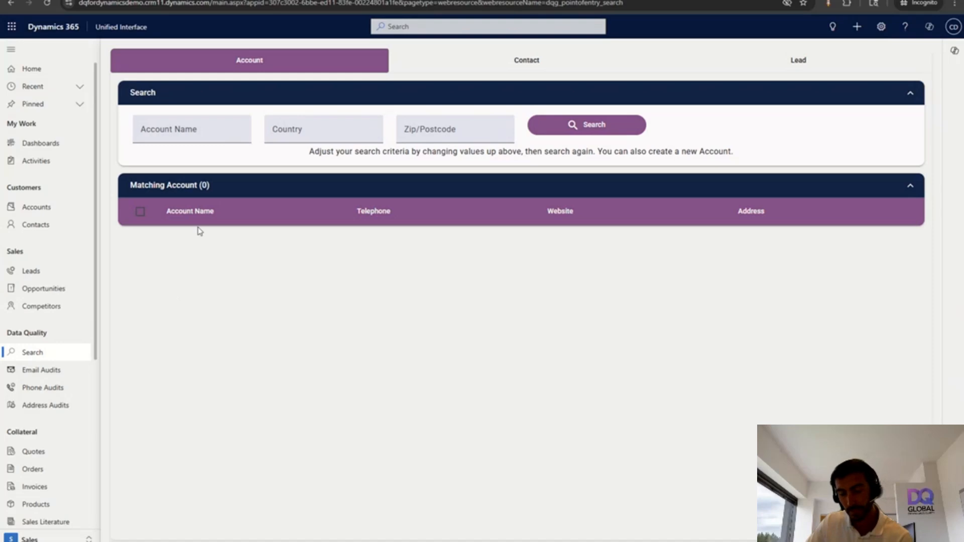
pyautogui.click(158, 132)
pyautogui.write('cl')
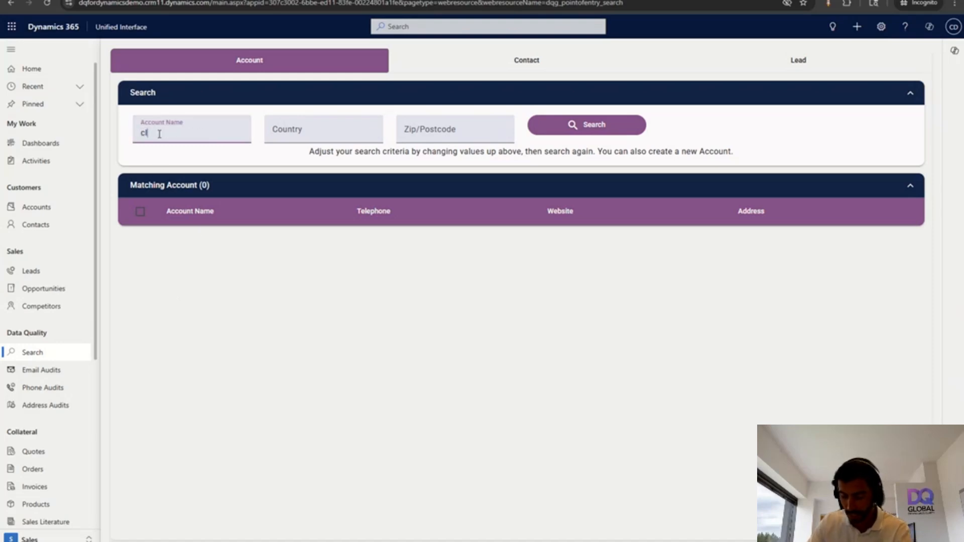
pyautogui.write('icktimens')
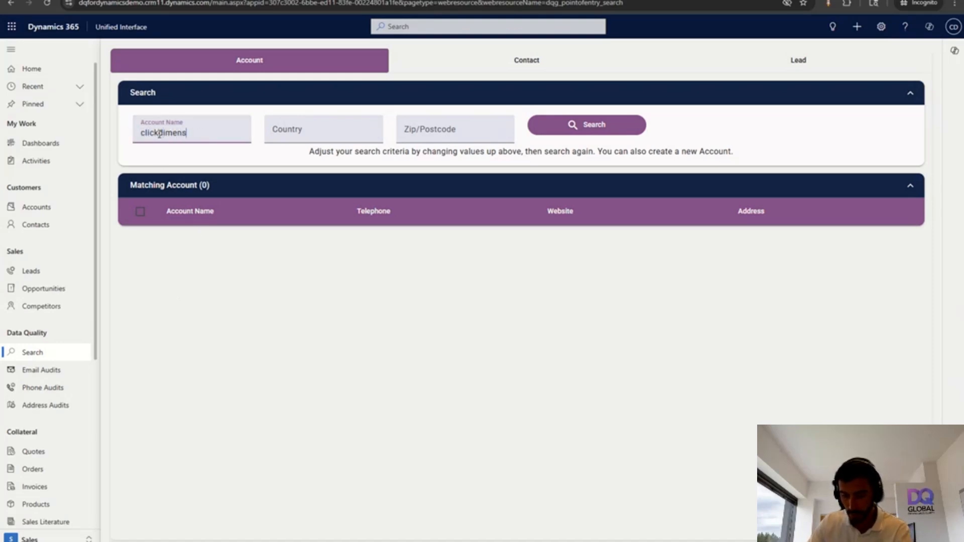
pyautogui.write('ion')
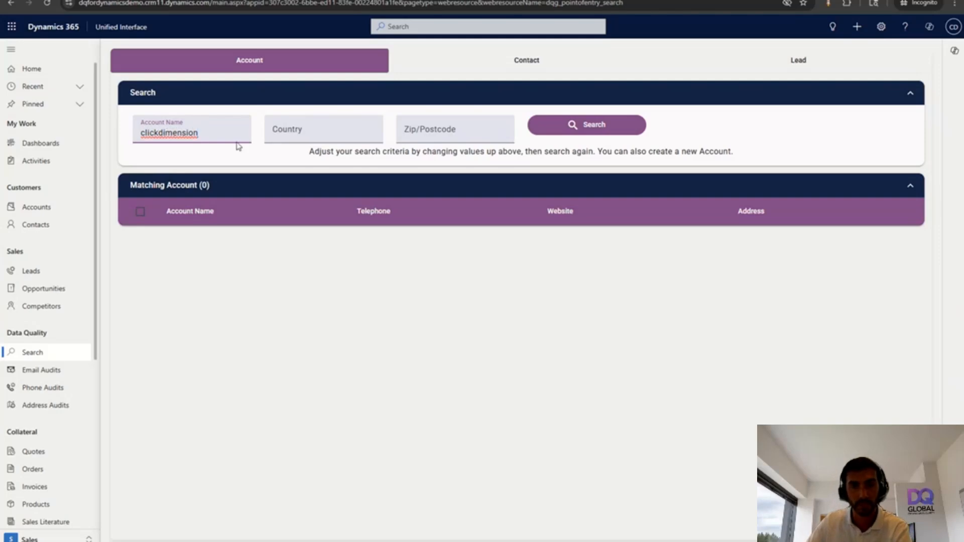
pyautogui.click(584, 127)
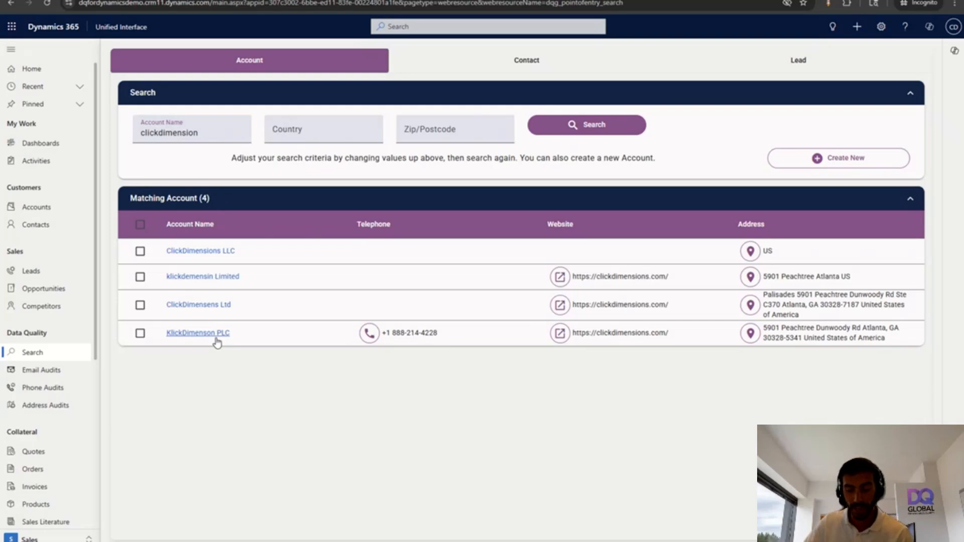
# Tick ClickDimensions LLC, klickdemensin Limited, ClickDimensens Ltd and KlickDimenson PLC, then open them for duplicate review
pyautogui.click(141, 251)
pyautogui.click(140, 277)
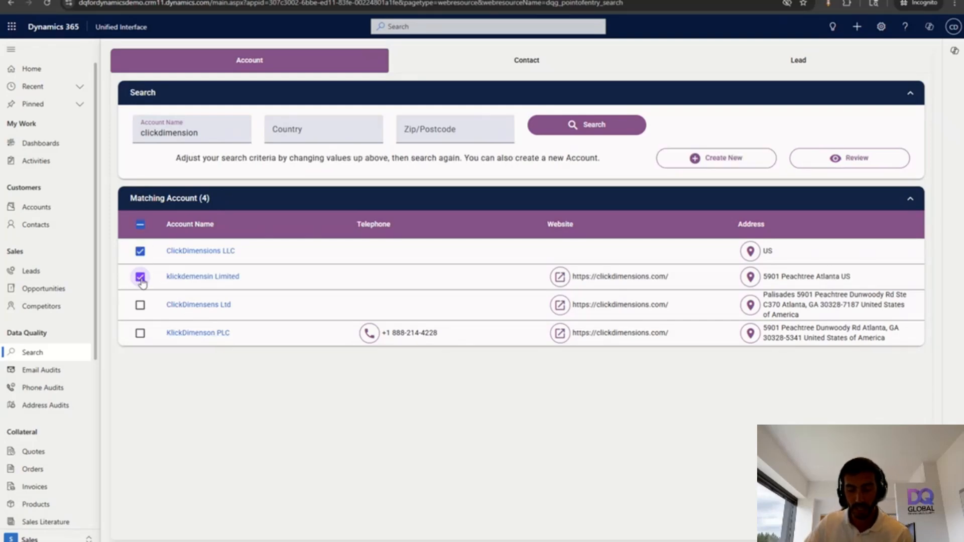
pyautogui.click(140, 305)
pyautogui.click(140, 334)
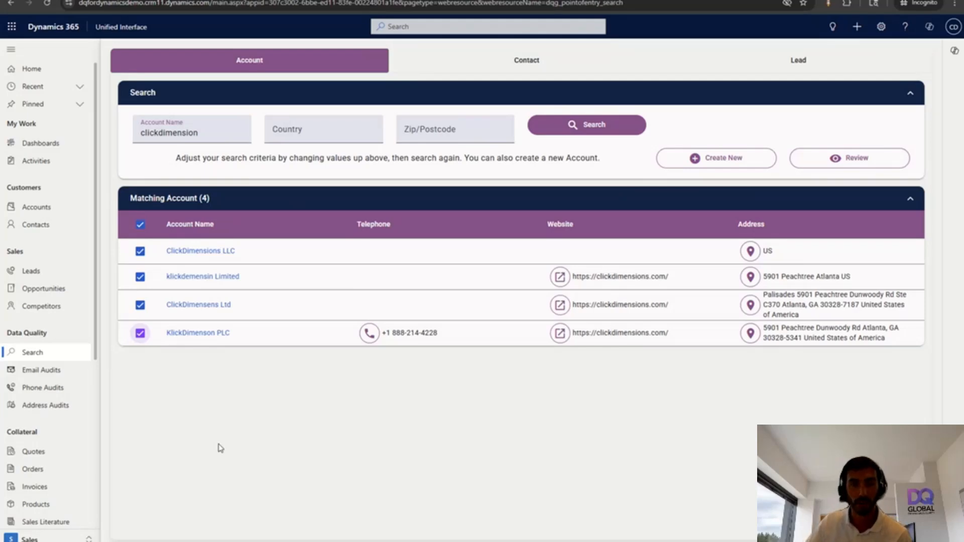
pyautogui.click(828, 158)
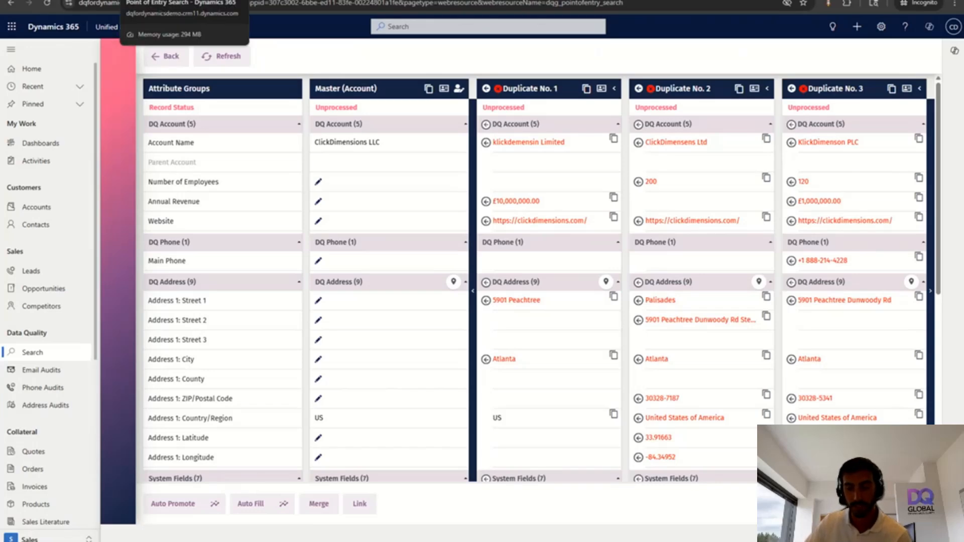
# Go back, visit Accounts and a blank new account, then open the My Active Contacts list
pyautogui.hotkey('alt', 'Left')
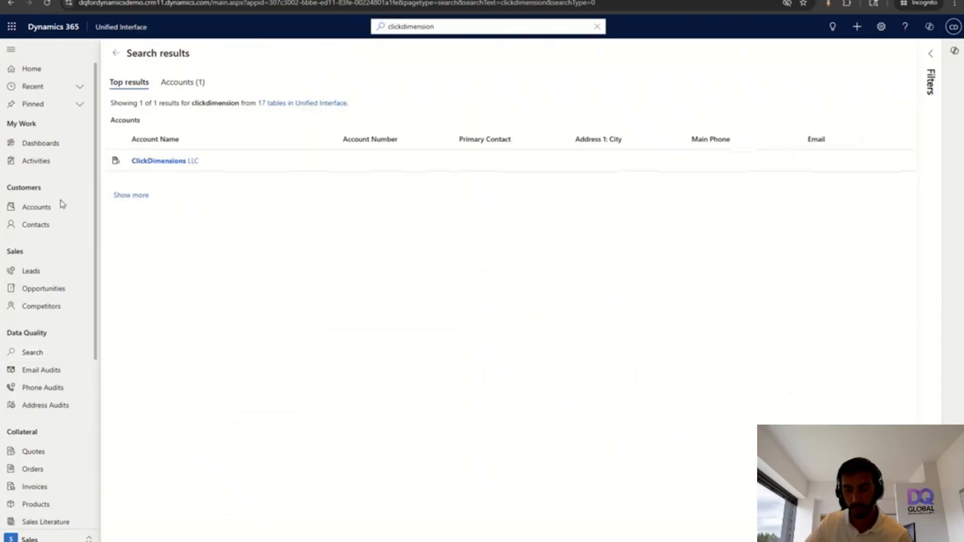
pyautogui.click(36, 208)
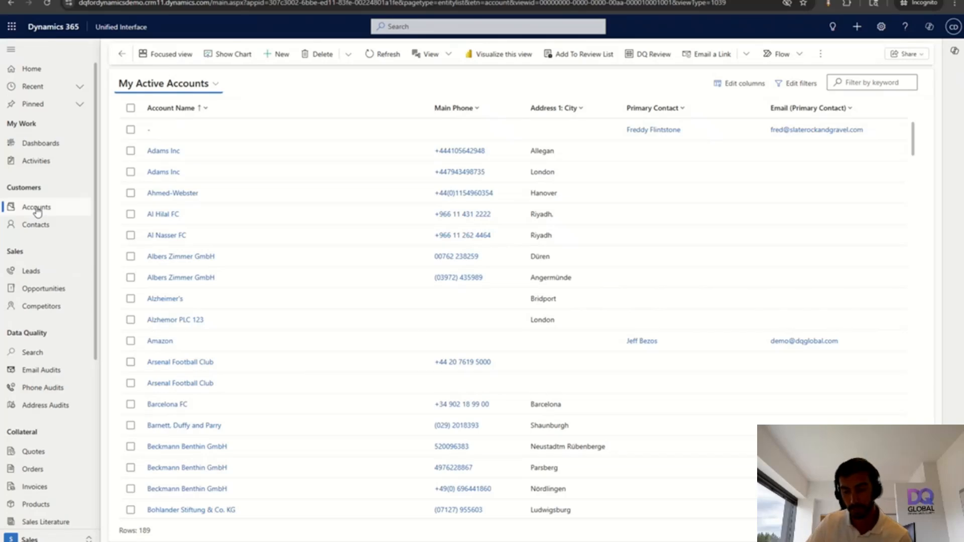
pyautogui.click(274, 57)
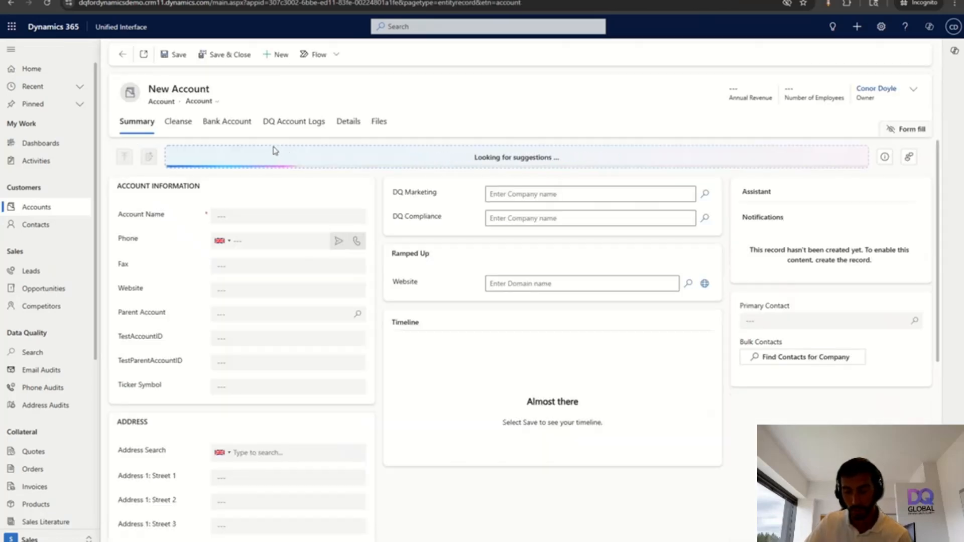
pyautogui.click(36, 226)
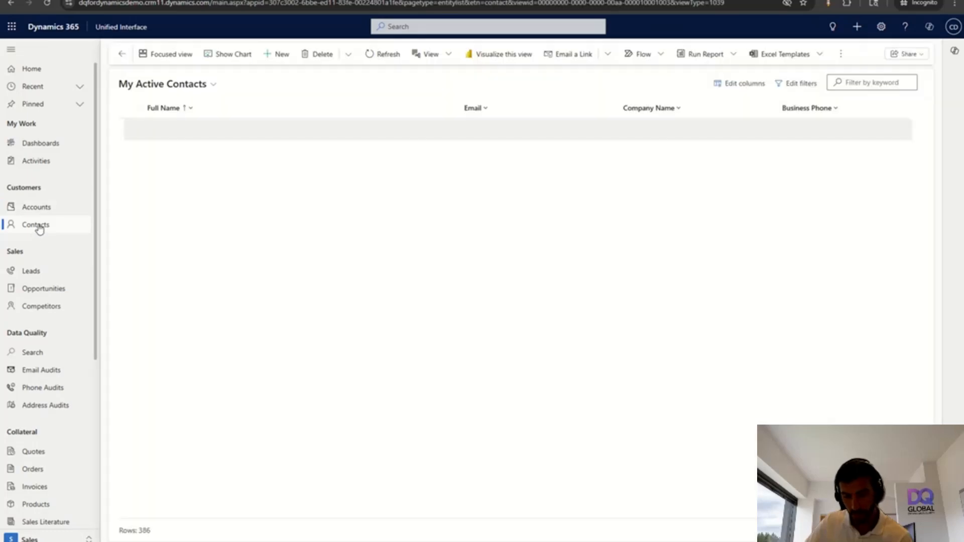
# Start a new contact and fill in the contact's first name, last name and e-mail address
pyautogui.click(280, 55)
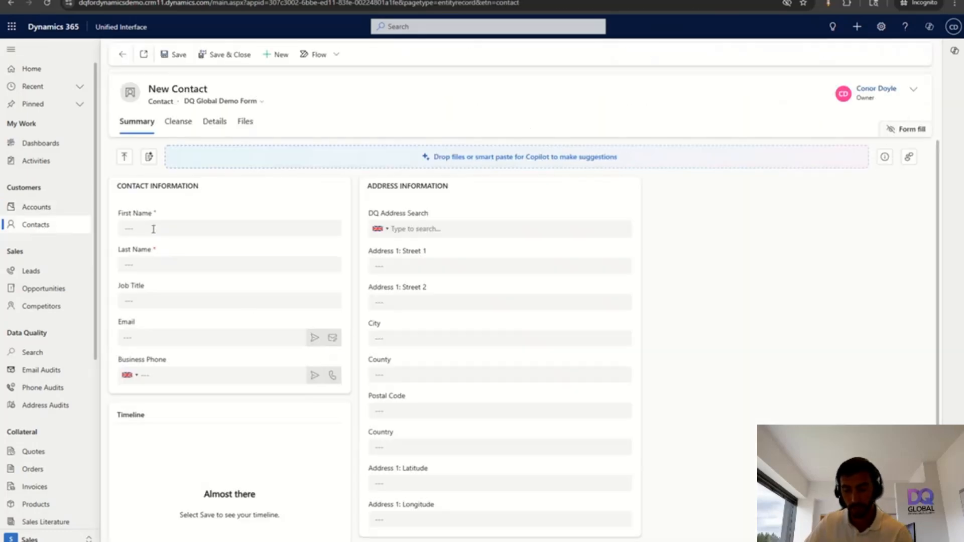
pyautogui.click(154, 229)
pyautogui.press('Tab')
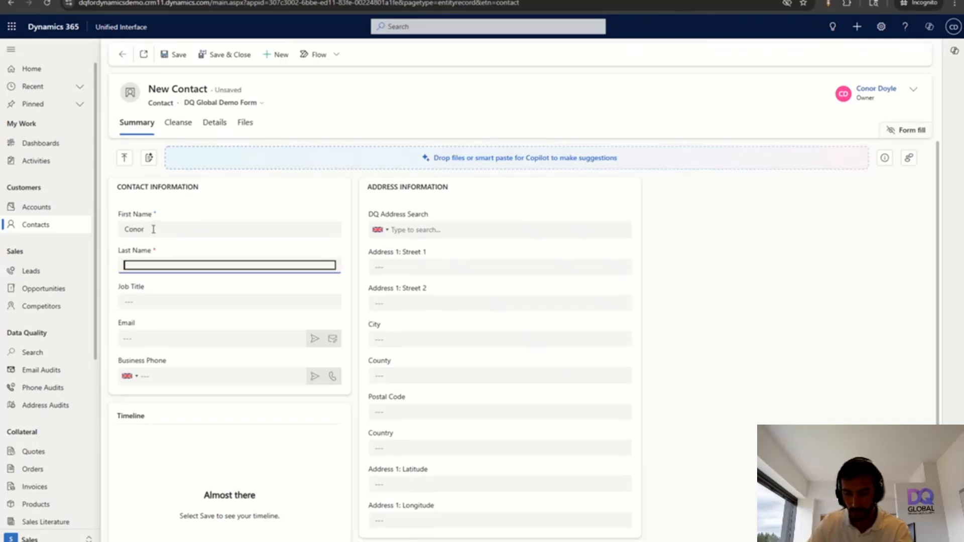
pyautogui.press('Tab')
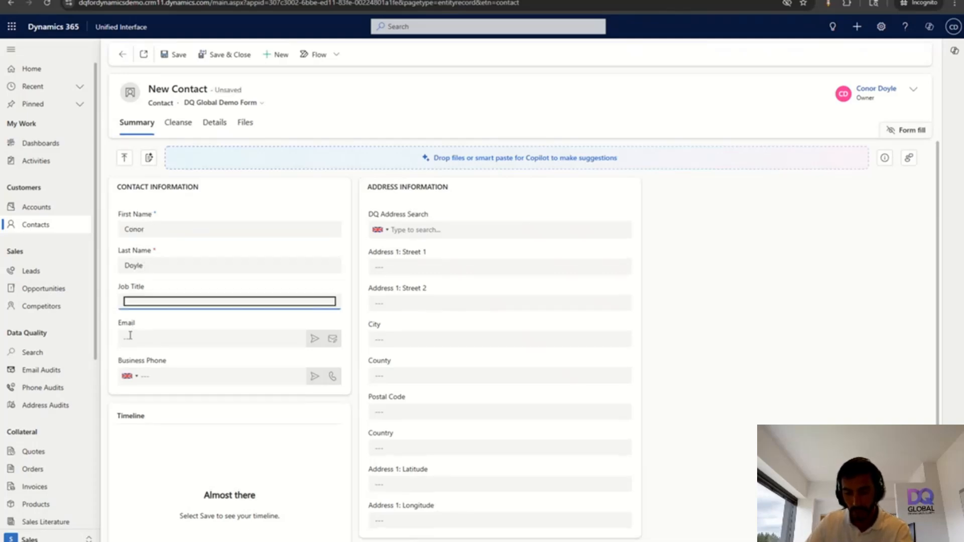
pyautogui.click(176, 341)
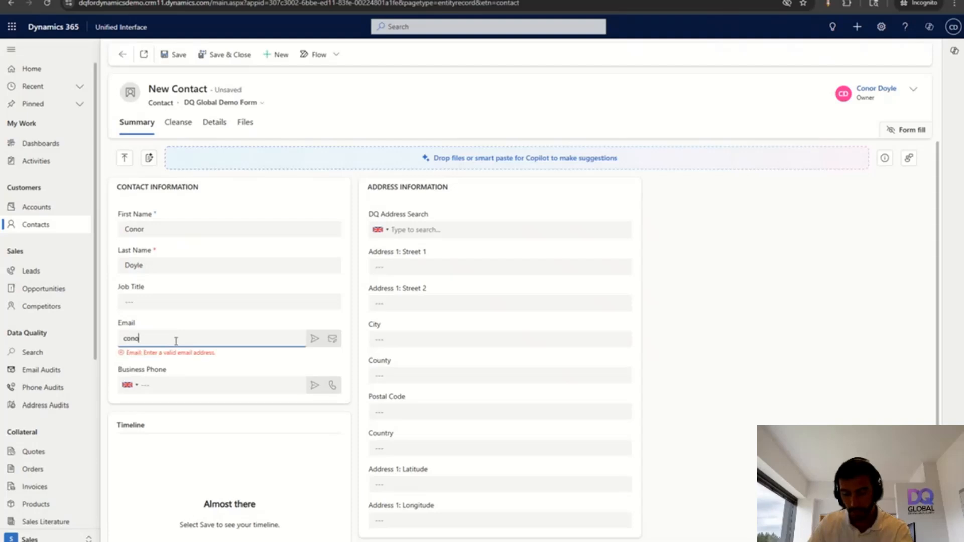
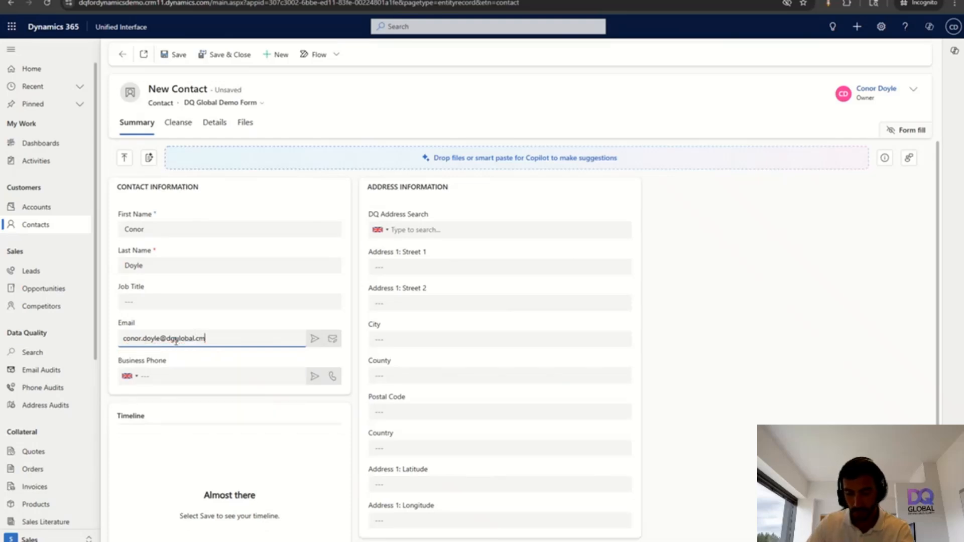
# Fix the e-mail's '.cm' ending to '.com' and re-check the address
pyautogui.click(315, 340)
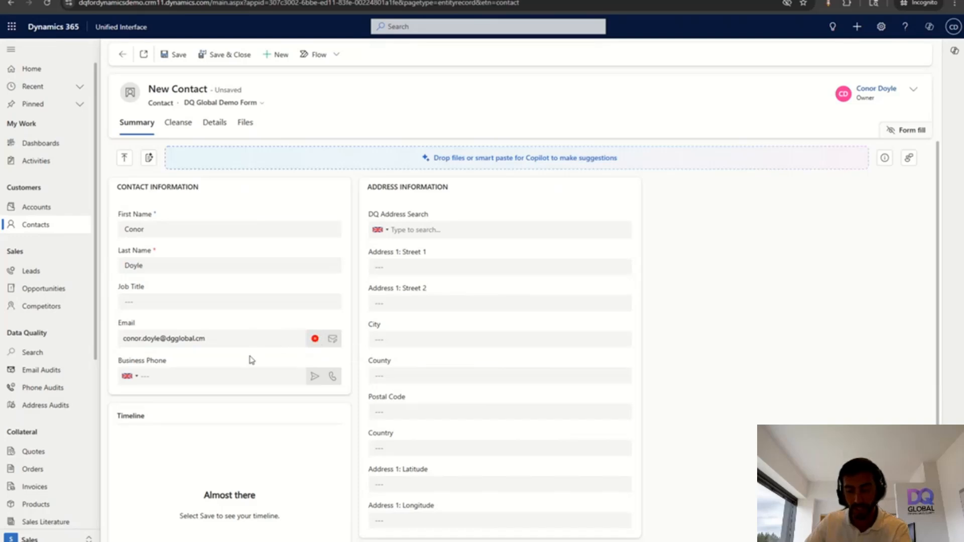
pyautogui.click(200, 339)
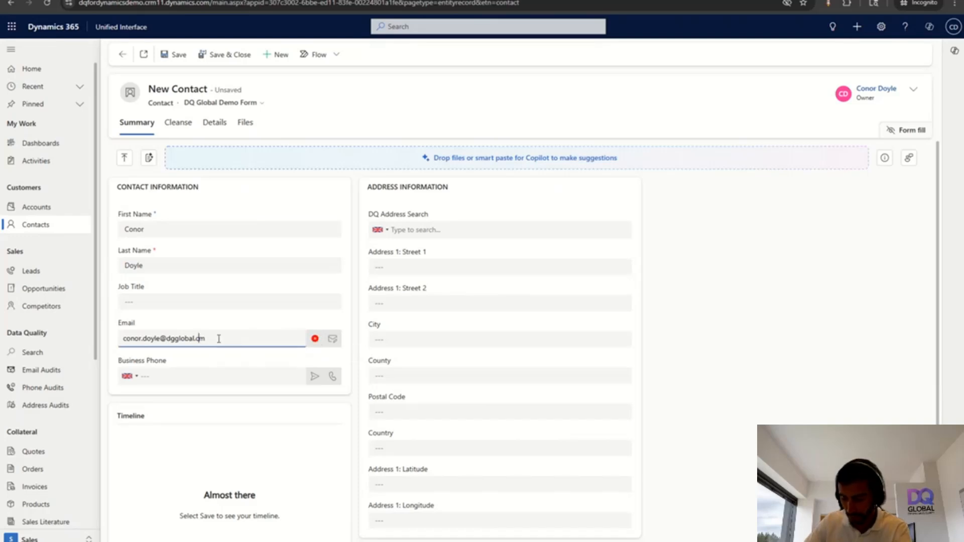
pyautogui.write('o')
pyautogui.click(315, 340)
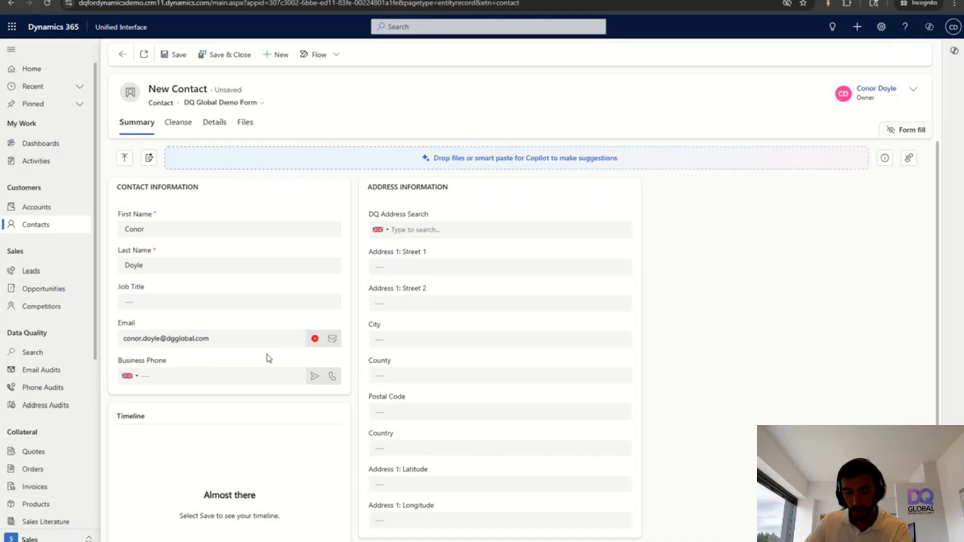
# Correct the typo in the e-mail's domain and validate the address
pyautogui.doubleClick(171, 340)
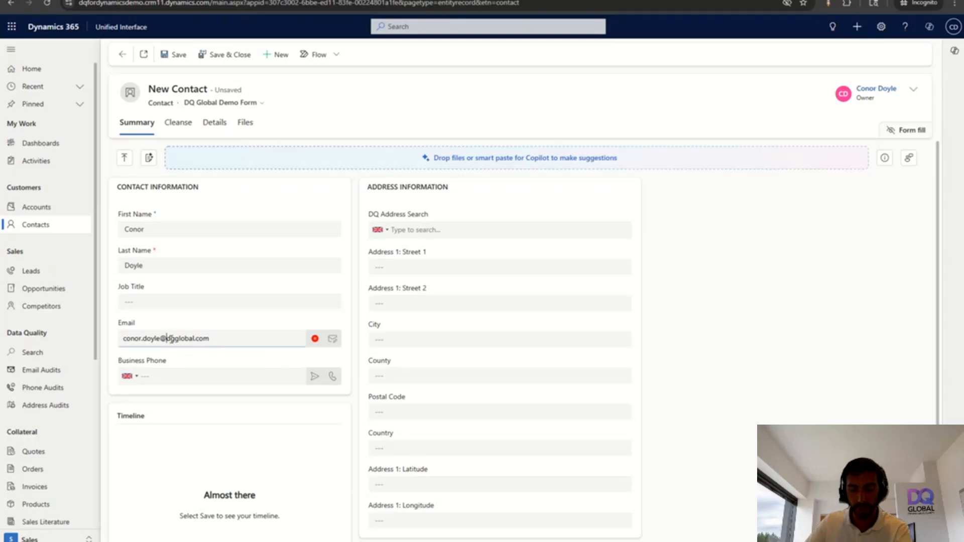
pyautogui.moveTo(123, 341); pyautogui.dragTo(157, 339)
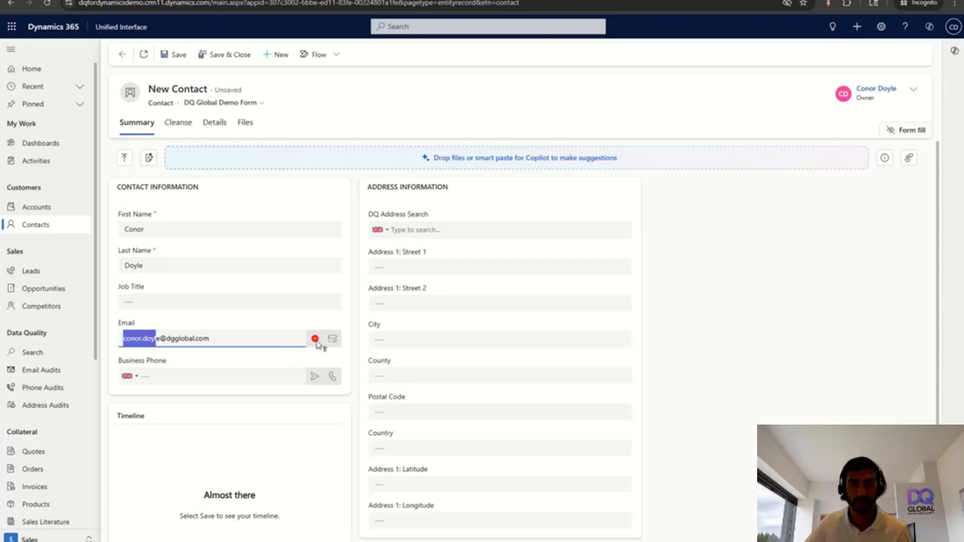
pyautogui.click(171, 339)
pyautogui.press('BackSpace')
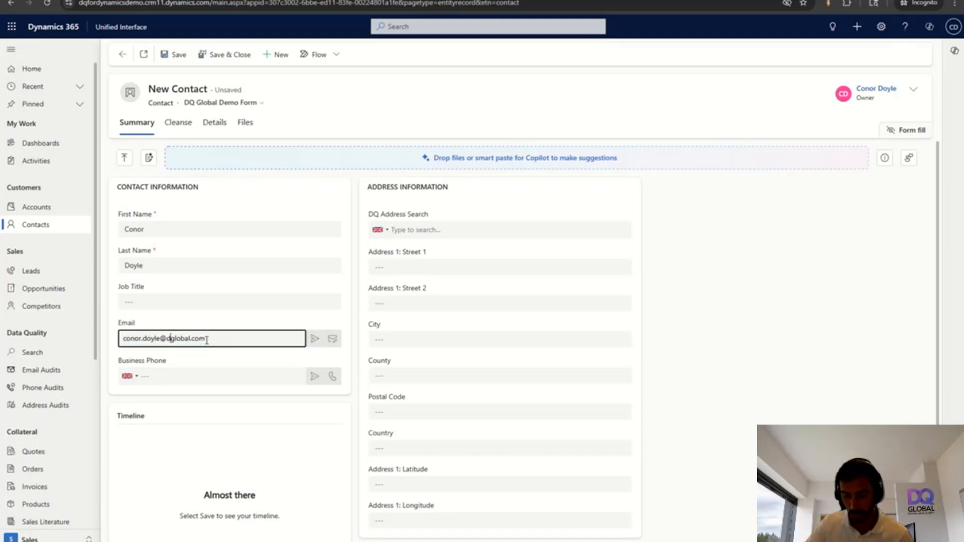
pyautogui.write('q')
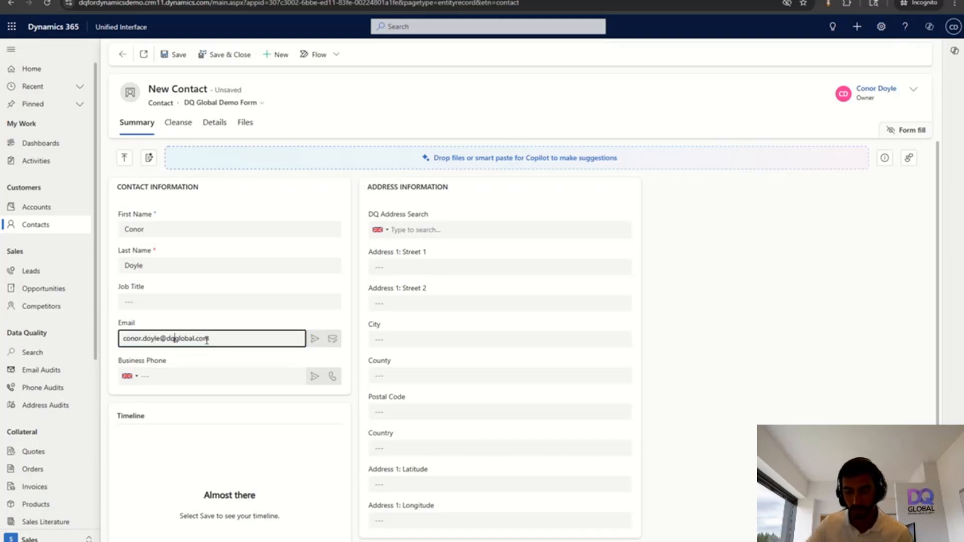
pyautogui.click(317, 358)
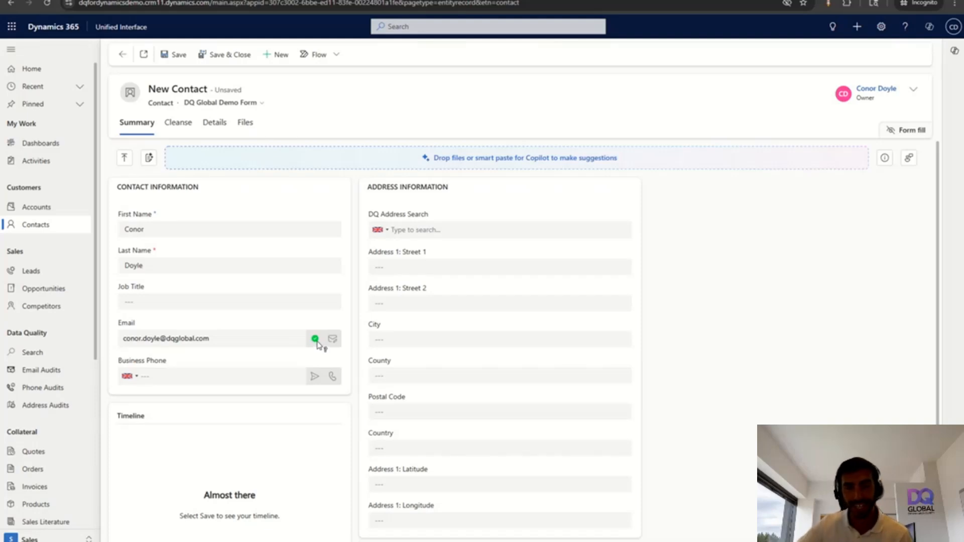
# Enter the UK business phone number and validate it into +44 international format
pyautogui.click(132, 381)
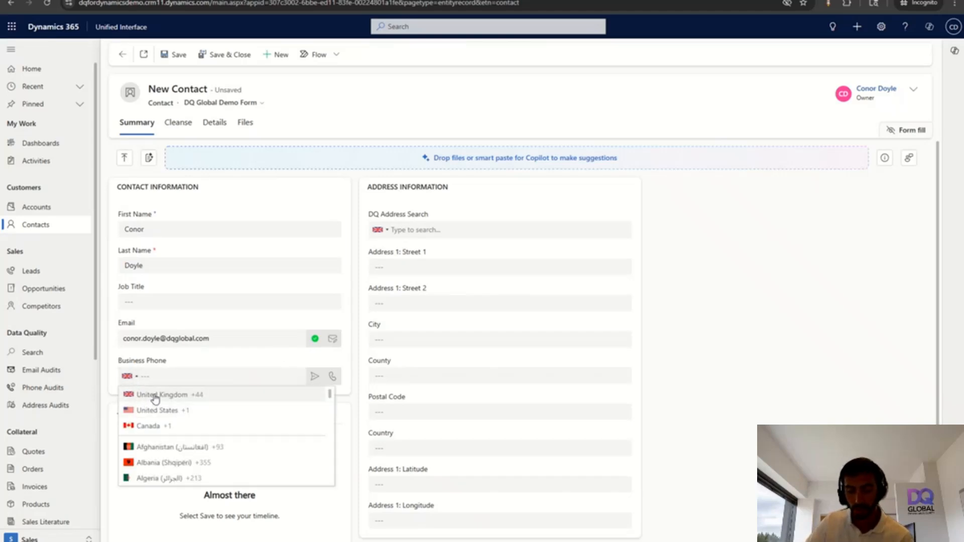
pyautogui.click(158, 395)
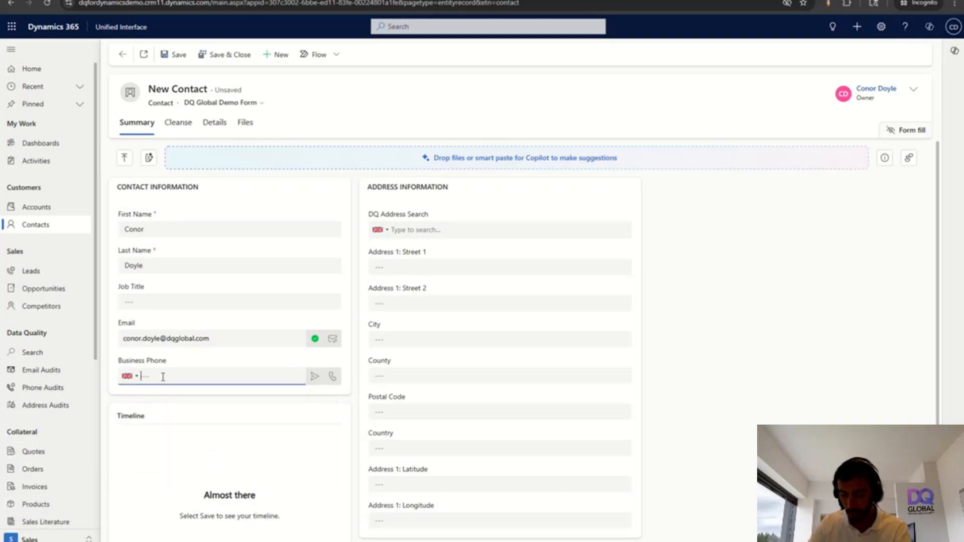
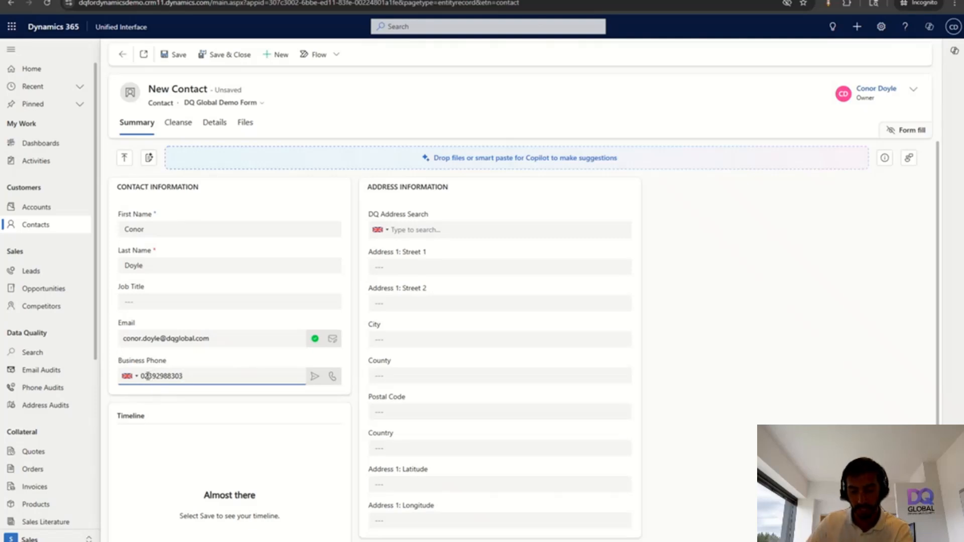
pyautogui.moveTo(145, 376); pyautogui.dragTo(132, 382)
pyautogui.click(199, 375)
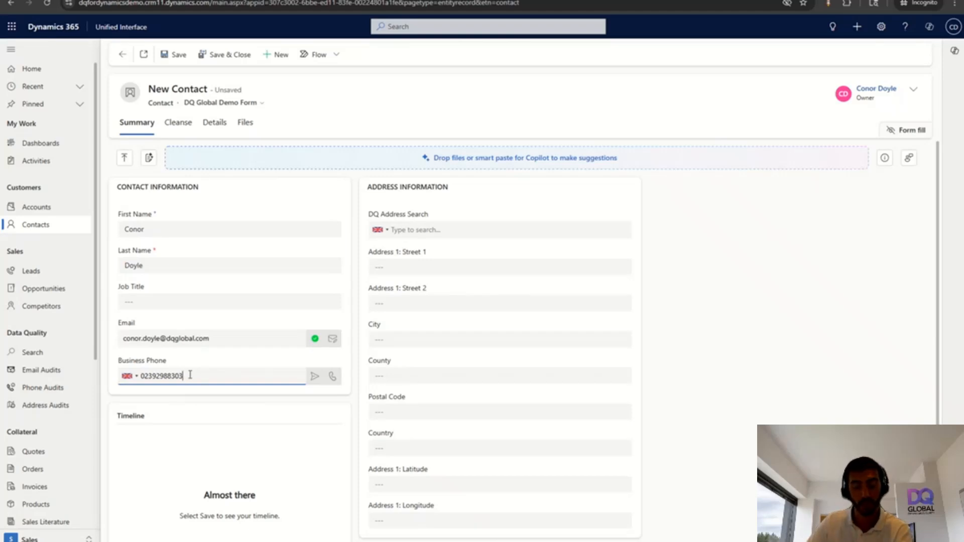
pyautogui.click(314, 378)
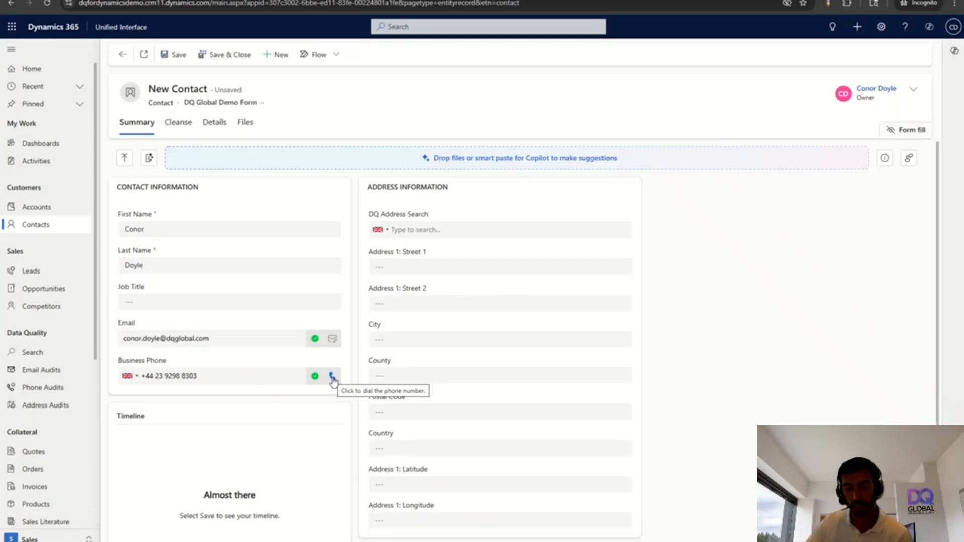
# Look up the UK postcode and choose the DQ Global office to fill the contact's address
pyautogui.click(382, 235)
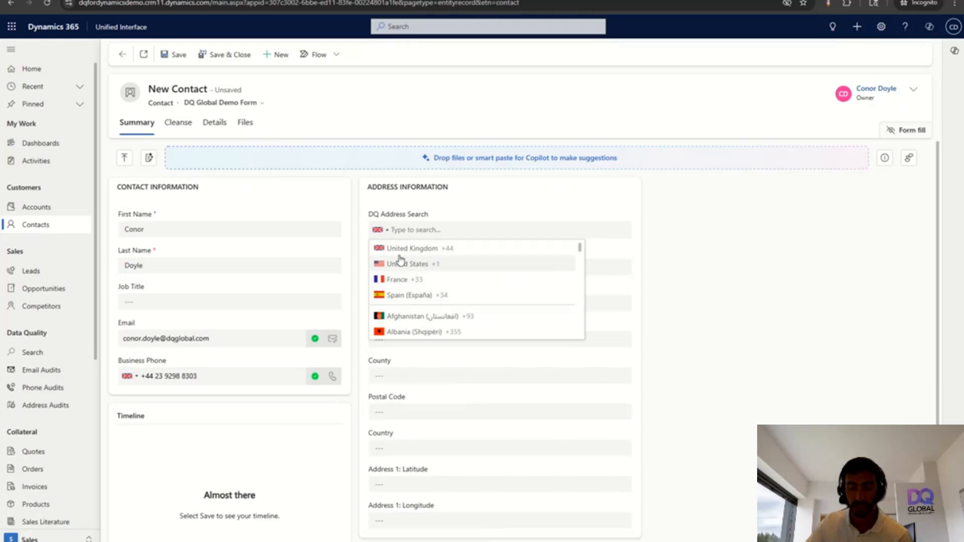
pyautogui.click(423, 231)
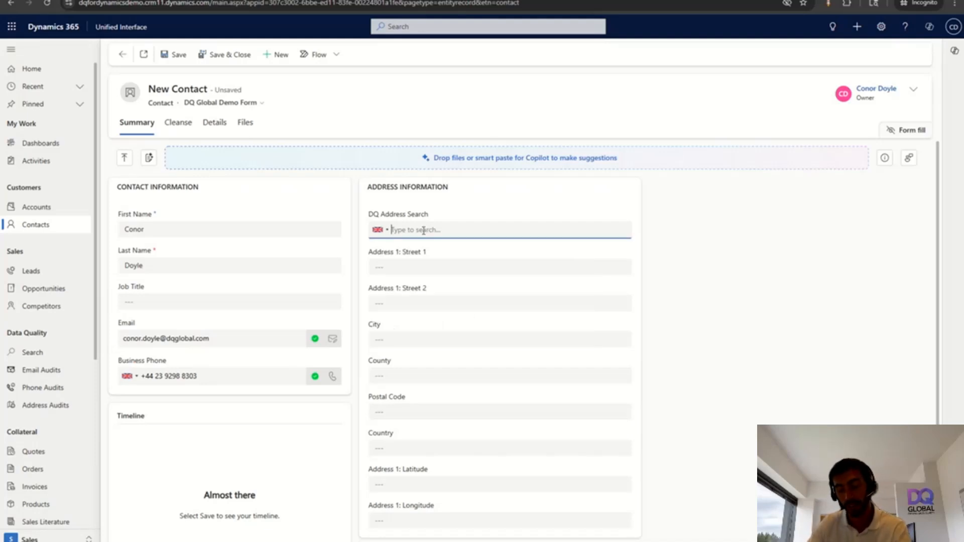
pyautogui.write('po1')
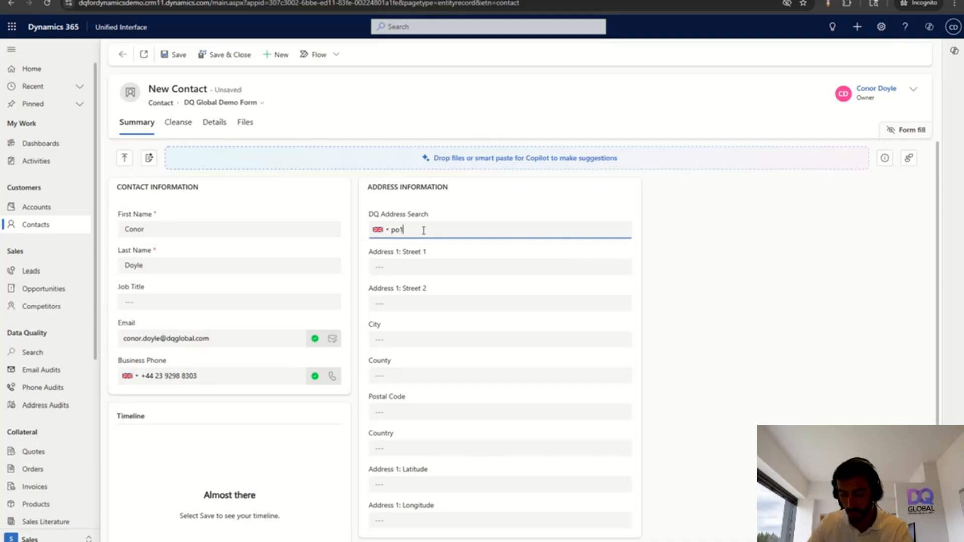
pyautogui.write('39fu')
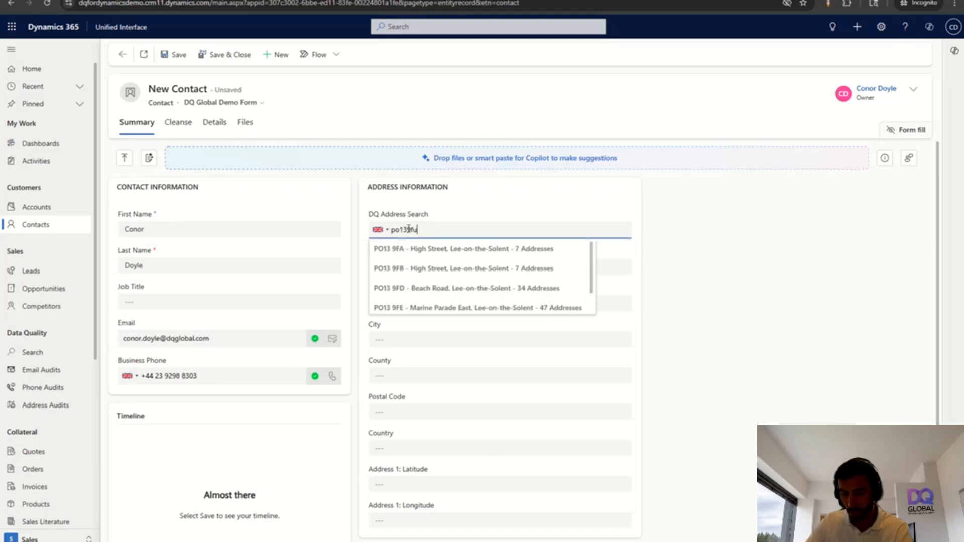
pyautogui.click(434, 251)
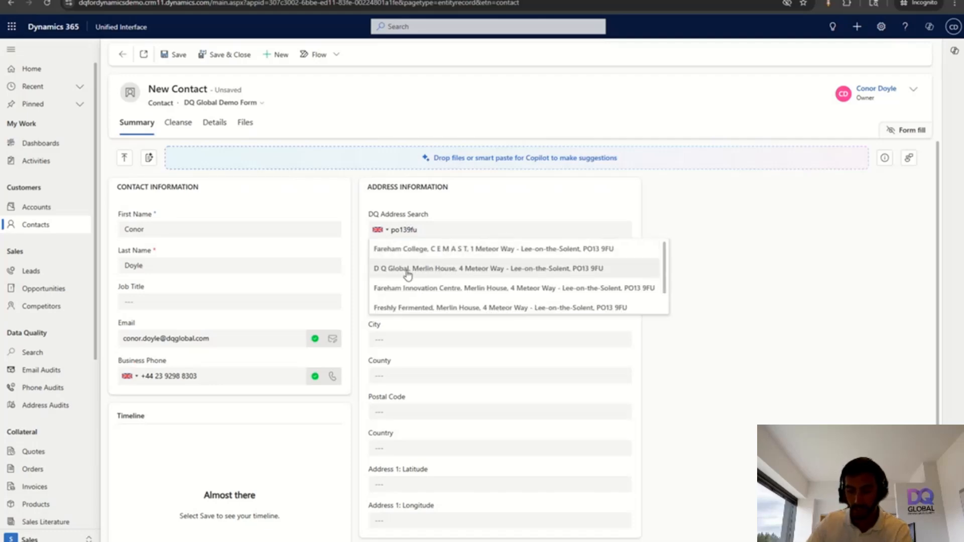
pyautogui.click(412, 268)
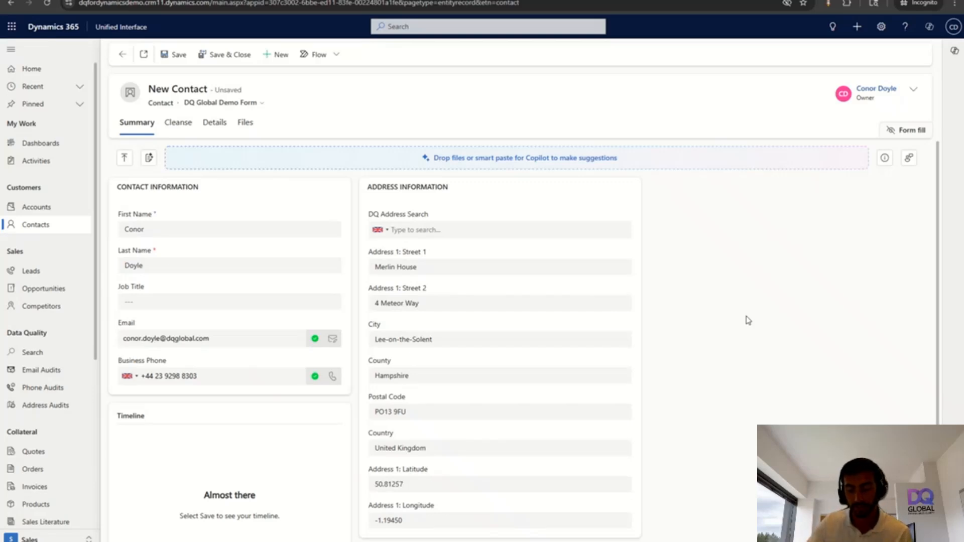
# Go to Email Audits and discard the unsaved new contact
pyautogui.click(45, 373)
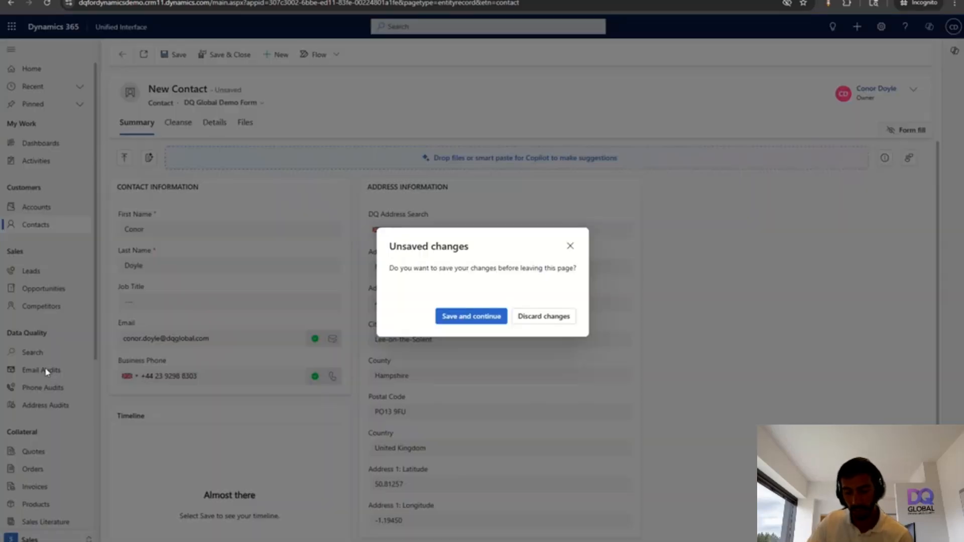
pyautogui.click(548, 320)
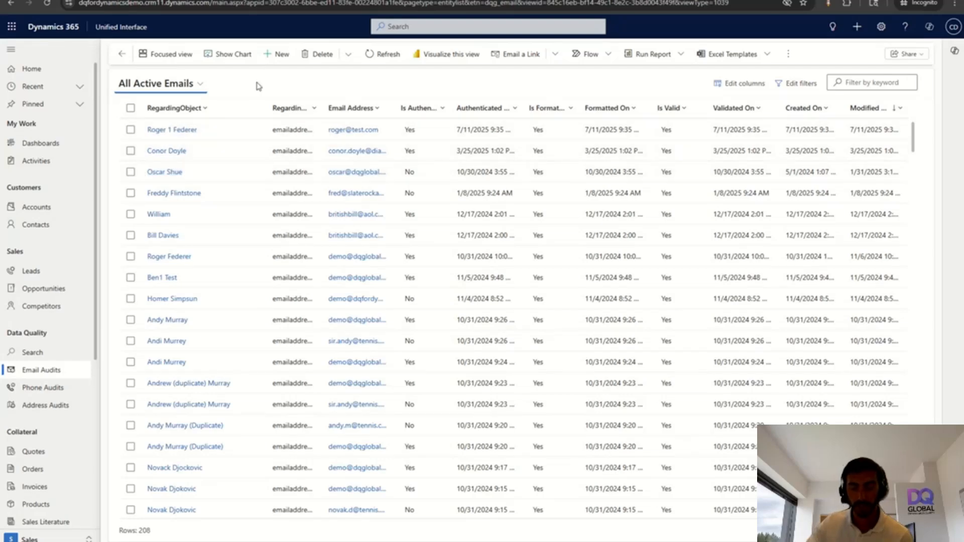
# Merge two duplicate active contacts, keeping the job title from the second record
pyautogui.click(44, 226)
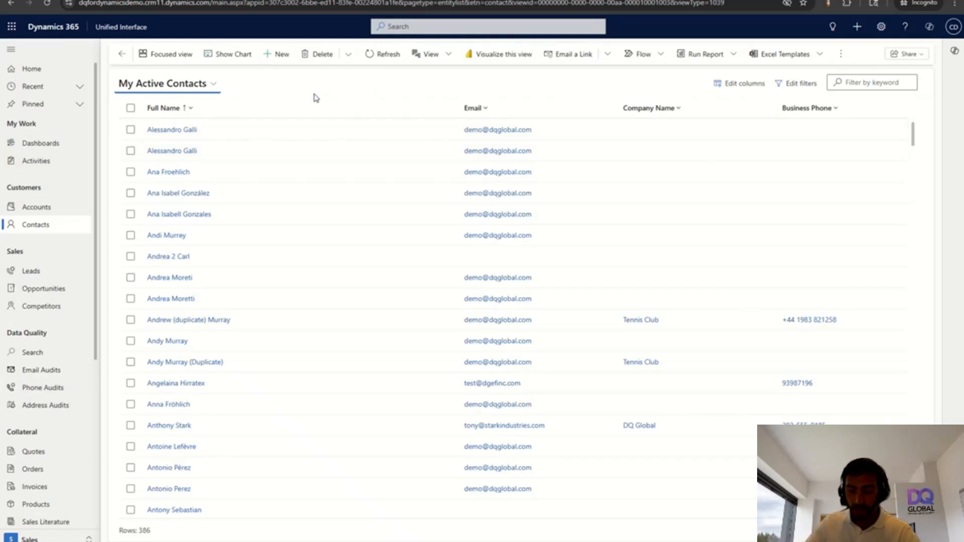
pyautogui.click(131, 320)
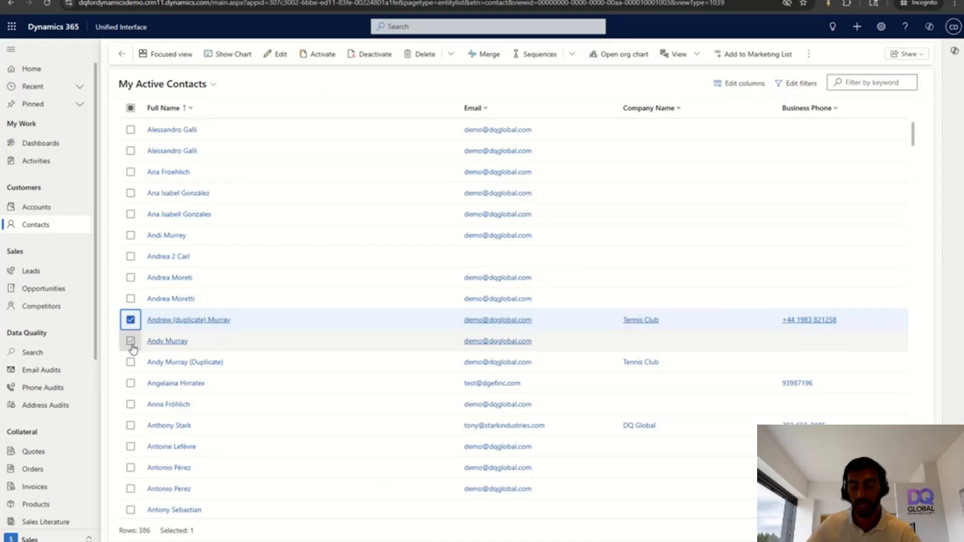
pyautogui.click(131, 345)
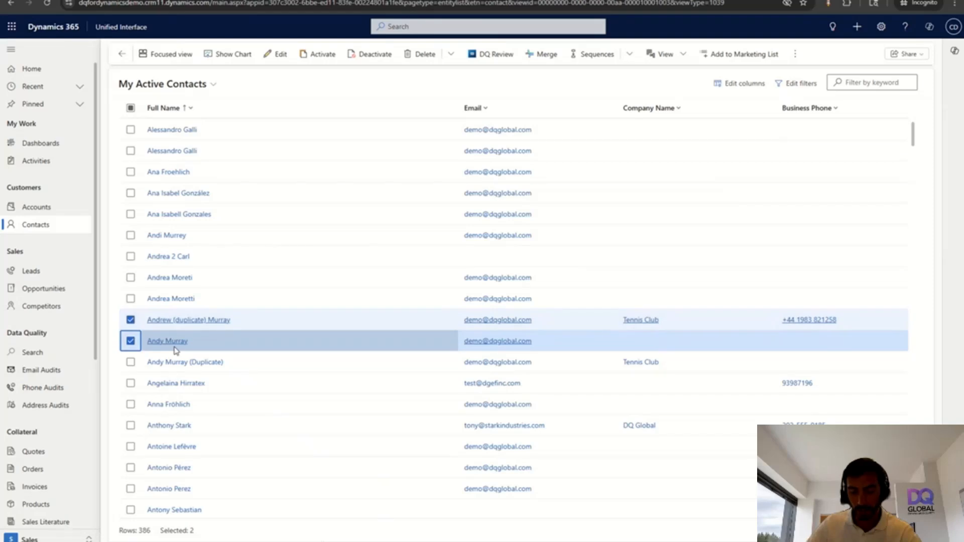
pyautogui.click(540, 55)
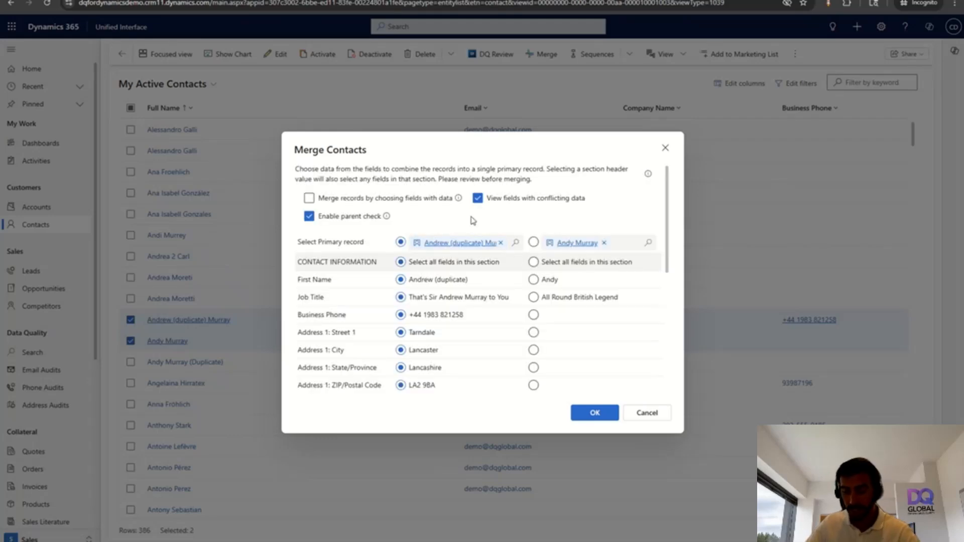
pyautogui.click(532, 299)
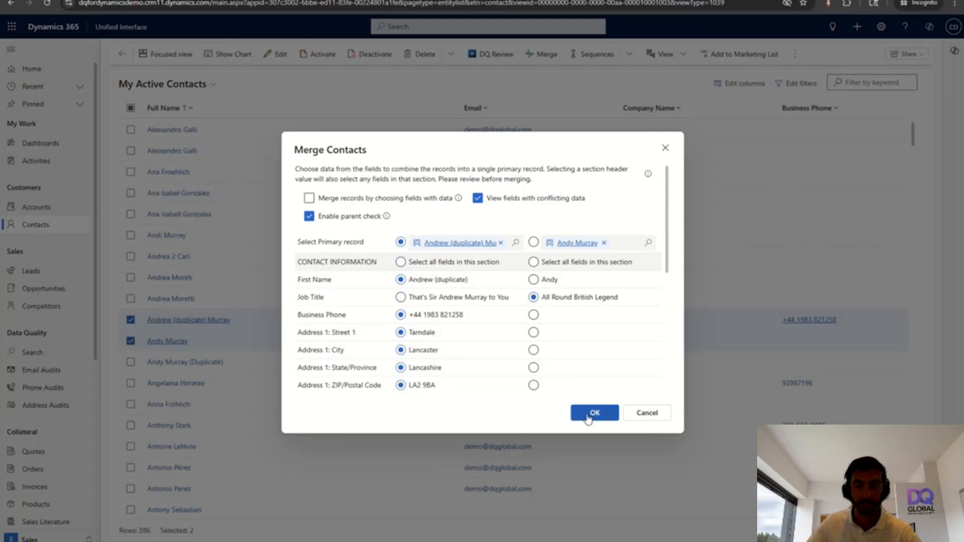
pyautogui.click(665, 149)
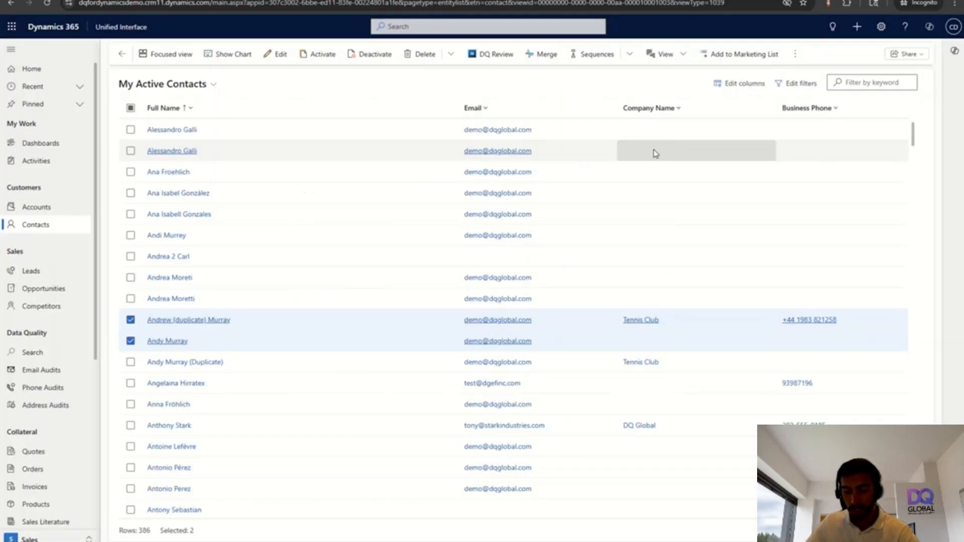
pyautogui.click(131, 362)
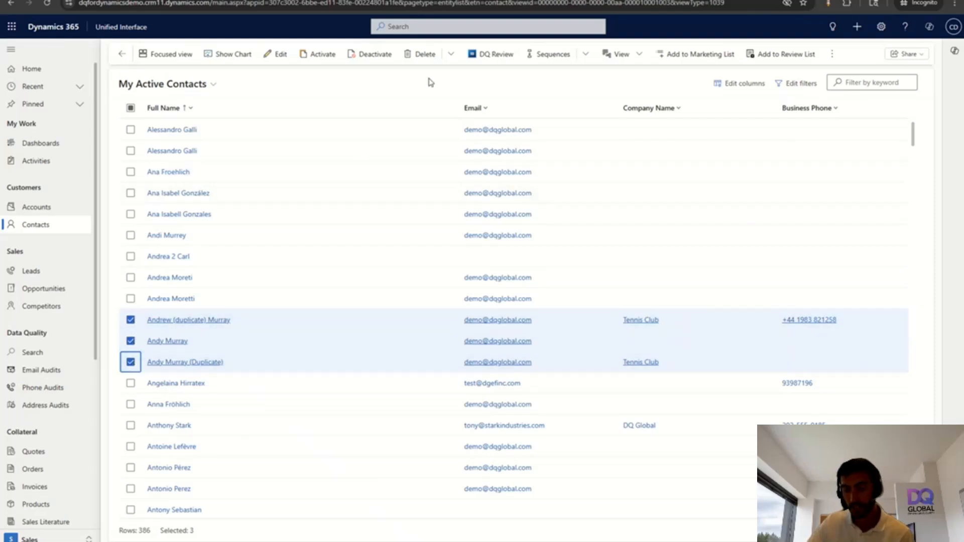
pyautogui.click(486, 60)
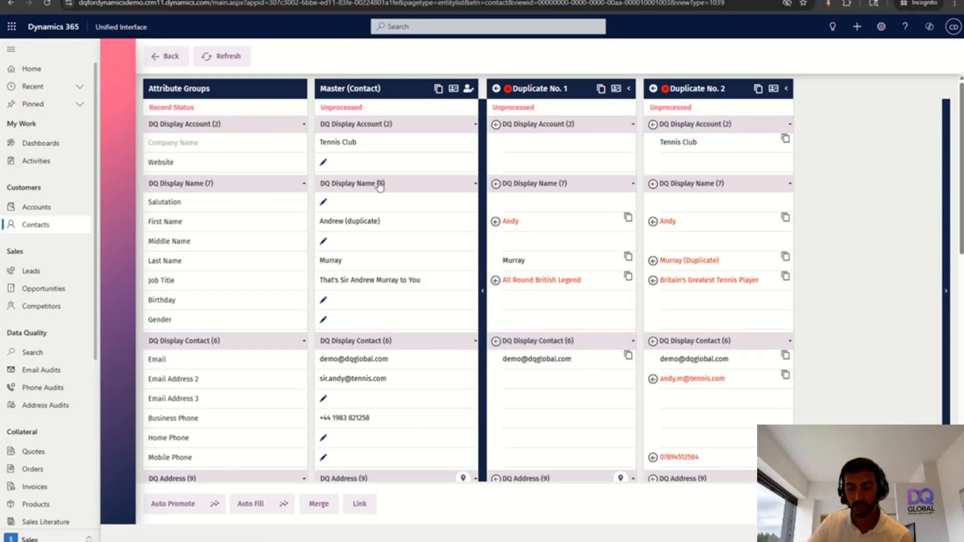
pyautogui.click(172, 58)
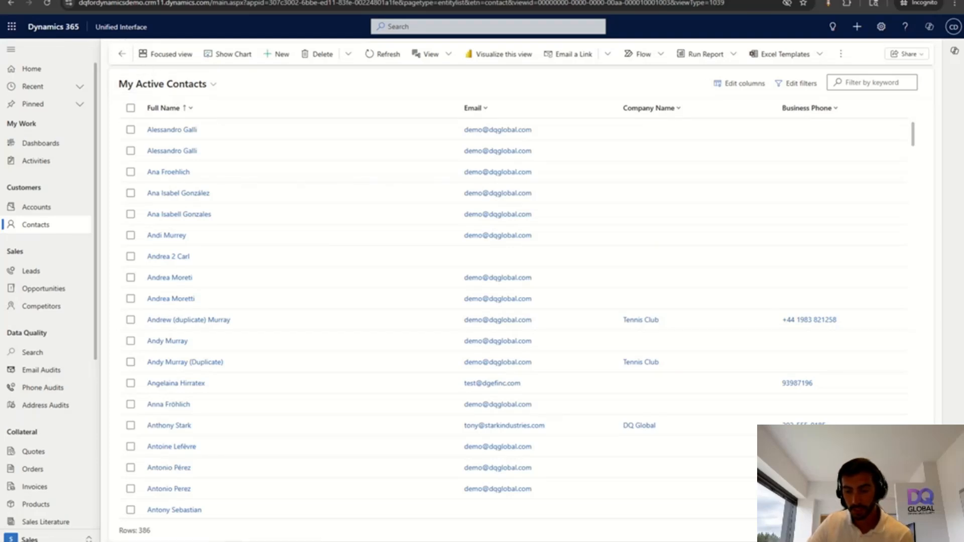
pyautogui.hotkey('ctrl', 'Tab')
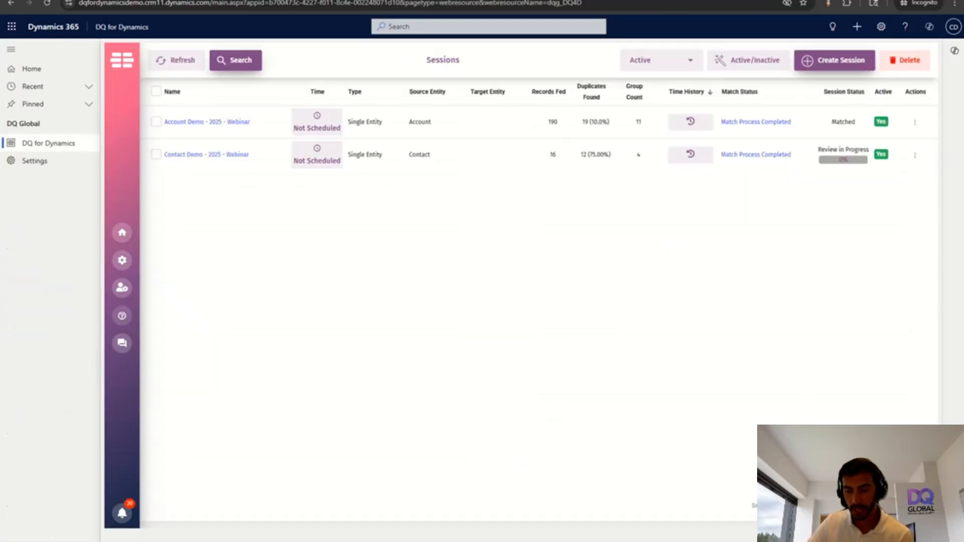
pyautogui.hotkey('ctrl', 'shift', 'Tab')
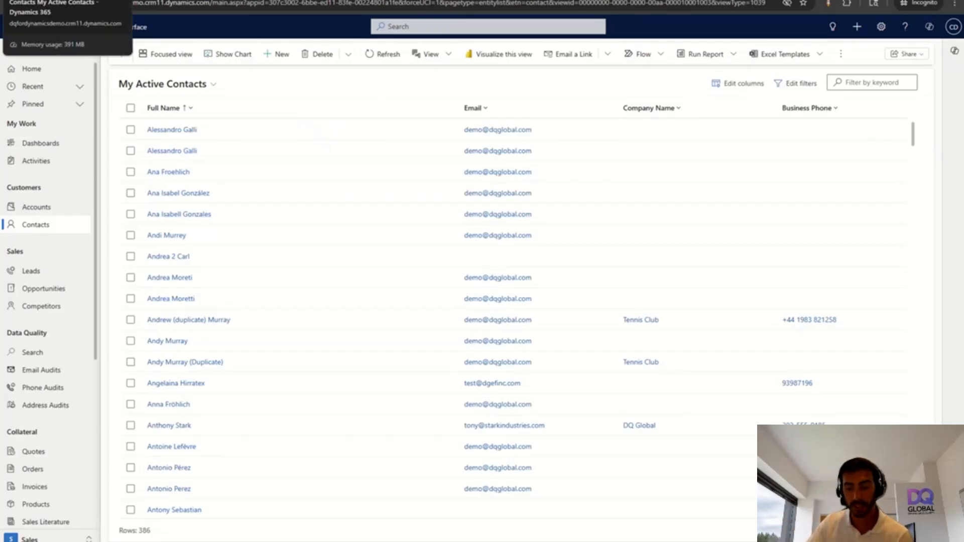
# Switch to the DQ for Dynamics app from the Apps dialog
pyautogui.click(121, 27)
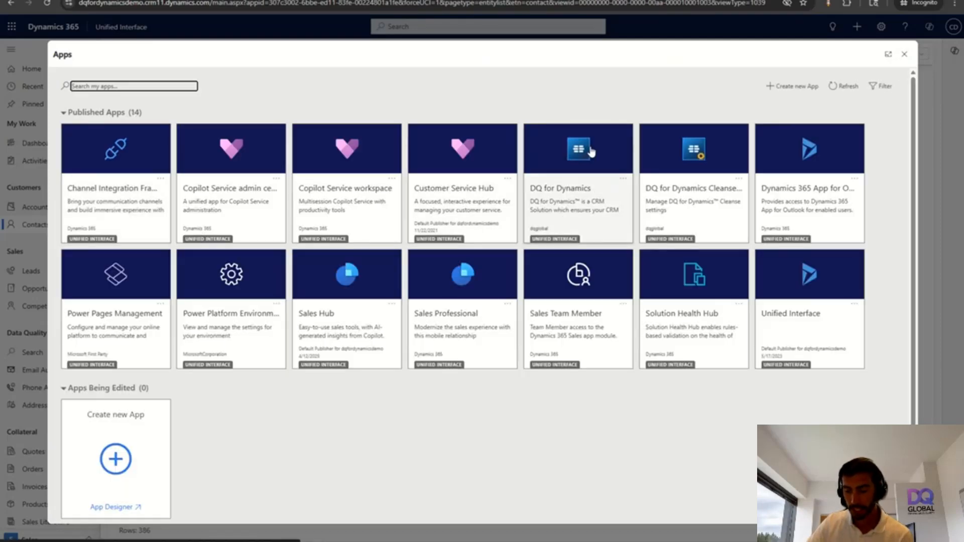
pyautogui.click(586, 195)
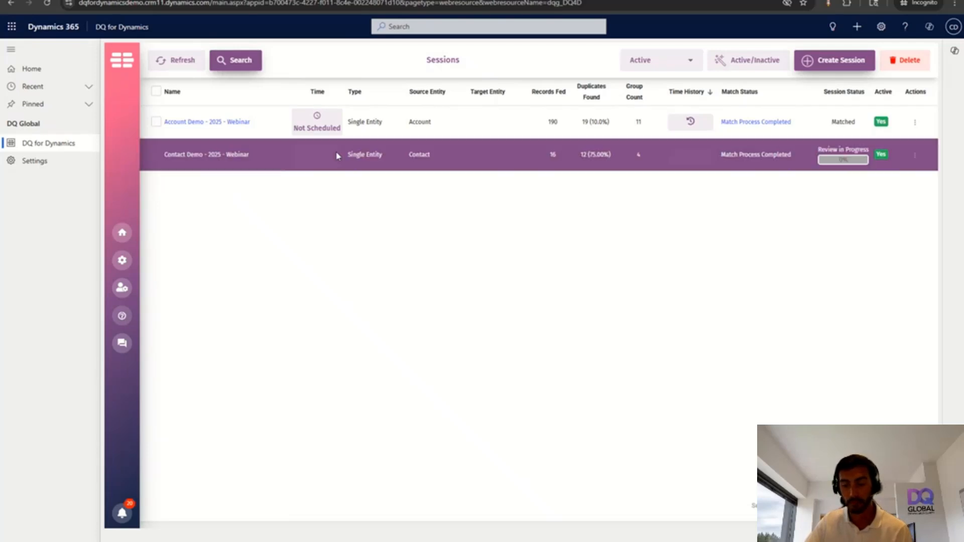
# Widen the Sessions page to 110%, note 16 records and 12 duplicates, then review Contact Demo - 2025 - Webinar
pyautogui.click(11, 49)
pyautogui.hotkey('ctrl', '+')
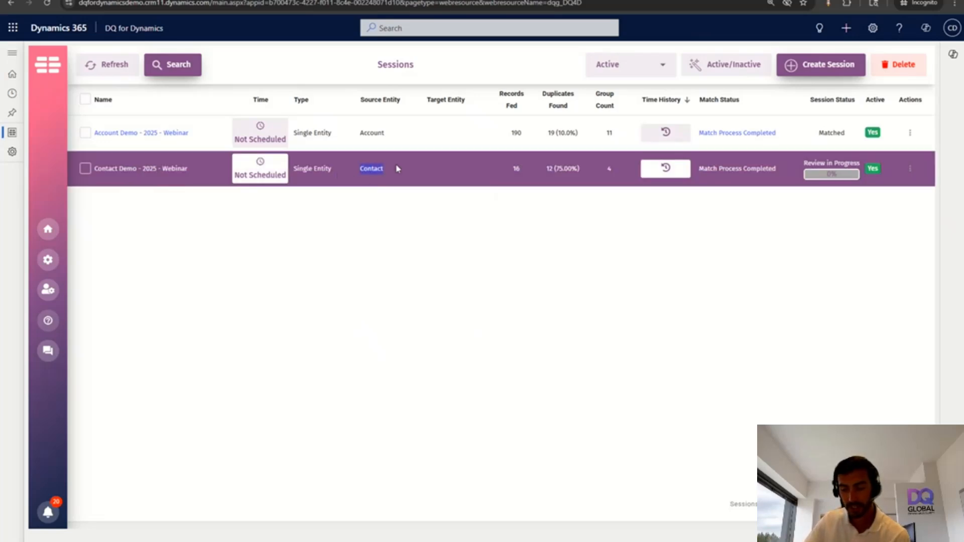
pyautogui.doubleClick(516, 169)
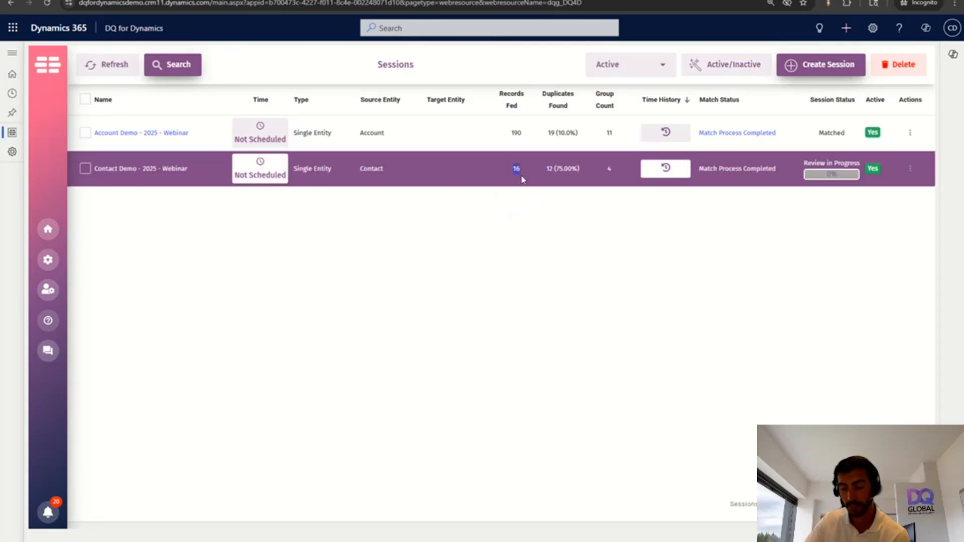
pyautogui.click(546, 170)
pyautogui.moveTo(546, 170); pyautogui.dragTo(616, 169)
pyautogui.click(616, 193)
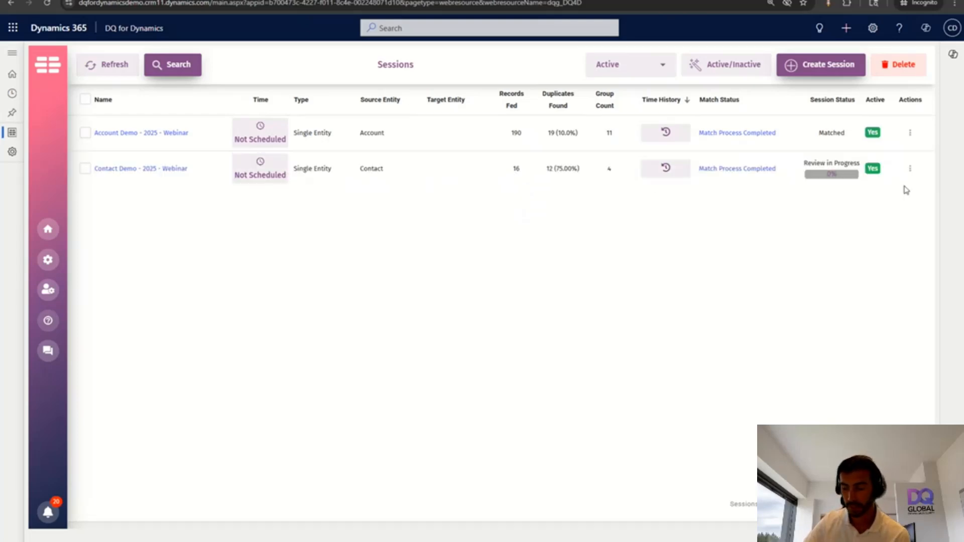
pyautogui.click(910, 169)
pyautogui.click(885, 195)
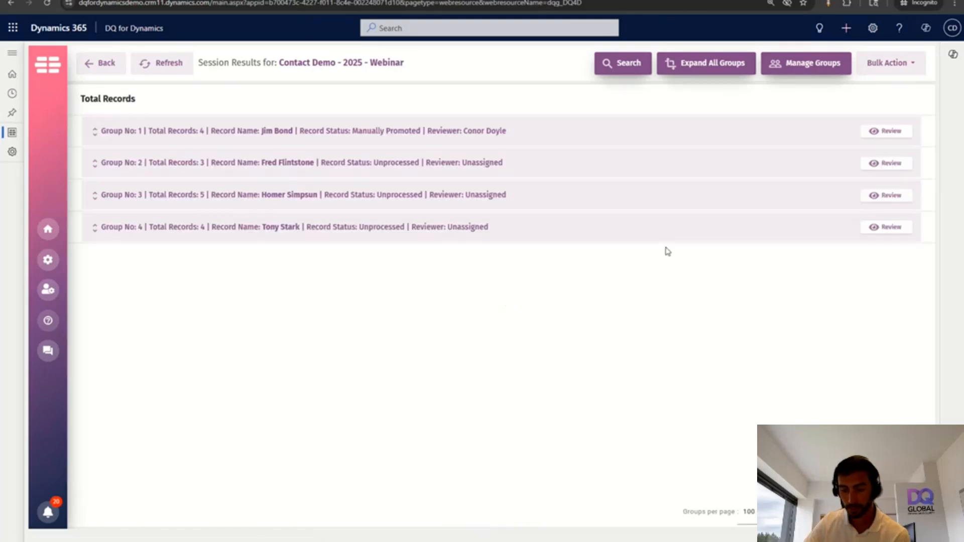
# Expand all four duplicate groups and scroll through their contact records and match scores
pyautogui.click(716, 70)
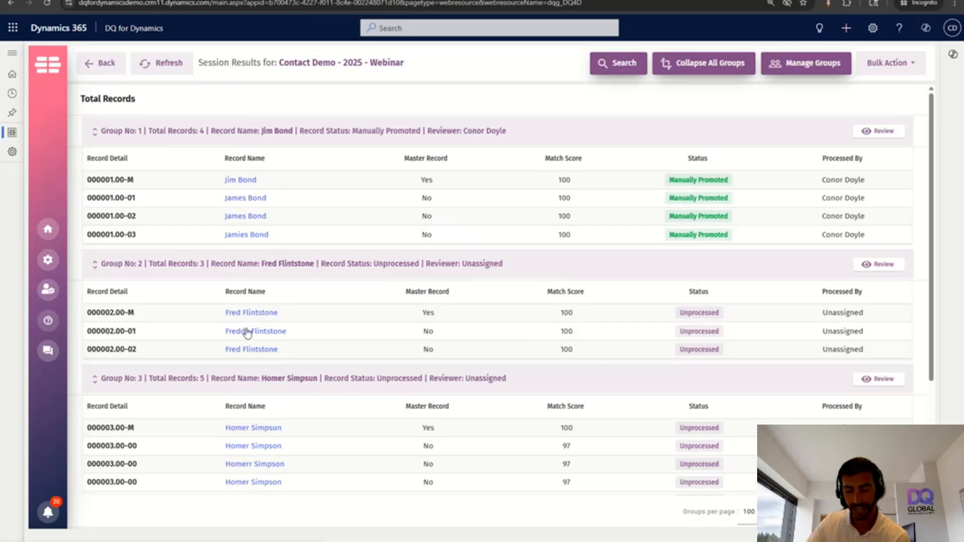
pyautogui.scroll(-1, 249, 341)
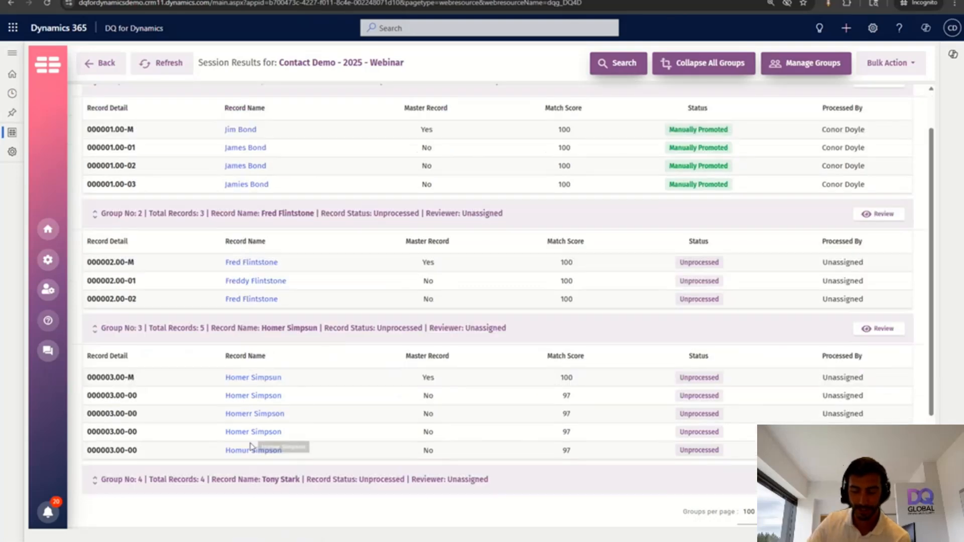
pyautogui.scroll(-2, 253, 447)
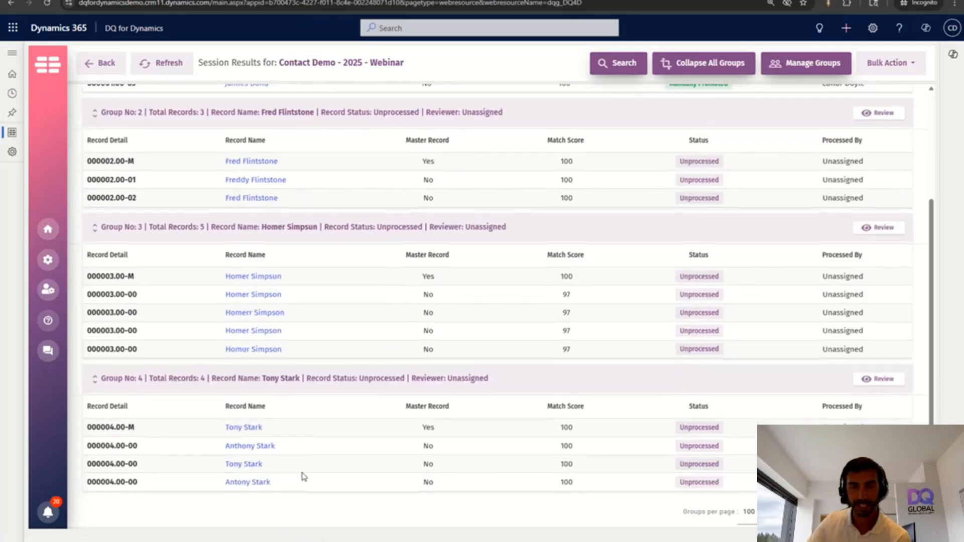
pyautogui.scroll(1, 321, 399)
pyautogui.scroll(1, 321, 398)
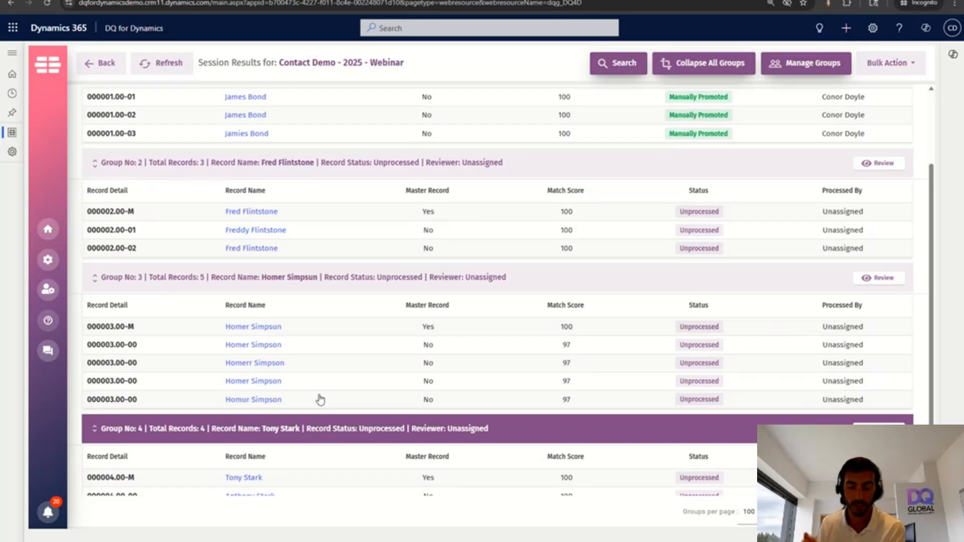
pyautogui.scroll(2, 321, 399)
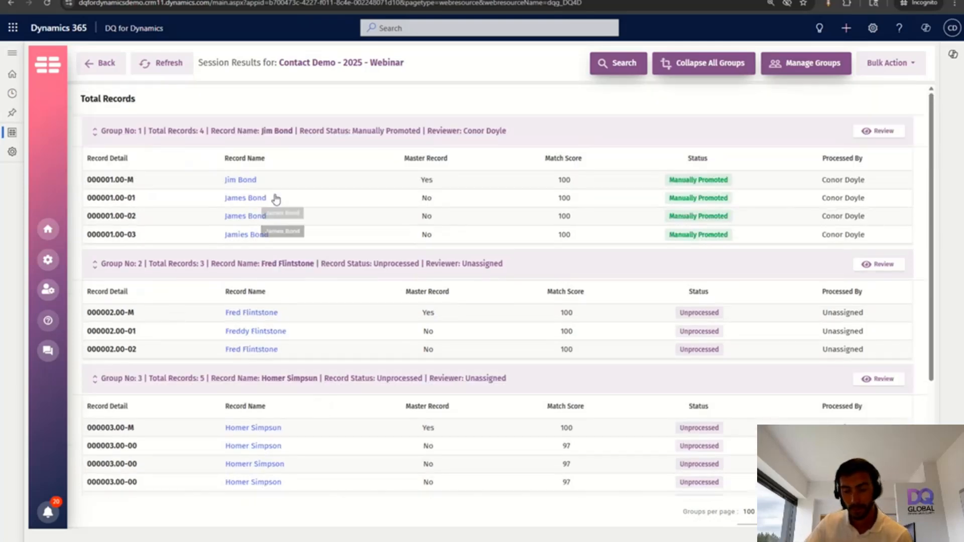
# Open Group No: 1 to compare its master contact with the three duplicates
pyautogui.click(876, 131)
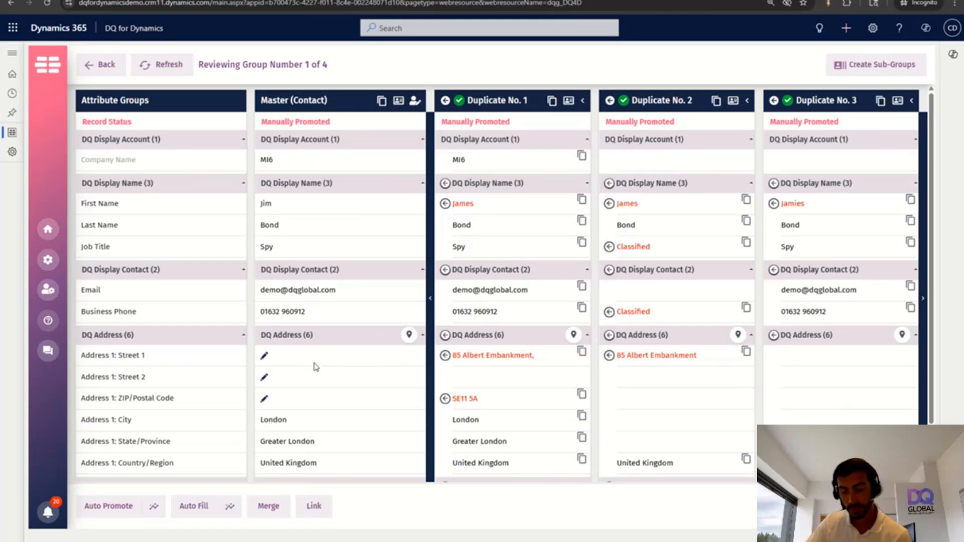
# Auto-promote and confirm group 1's best record, then check the master's Classified job title
pyautogui.click(109, 507)
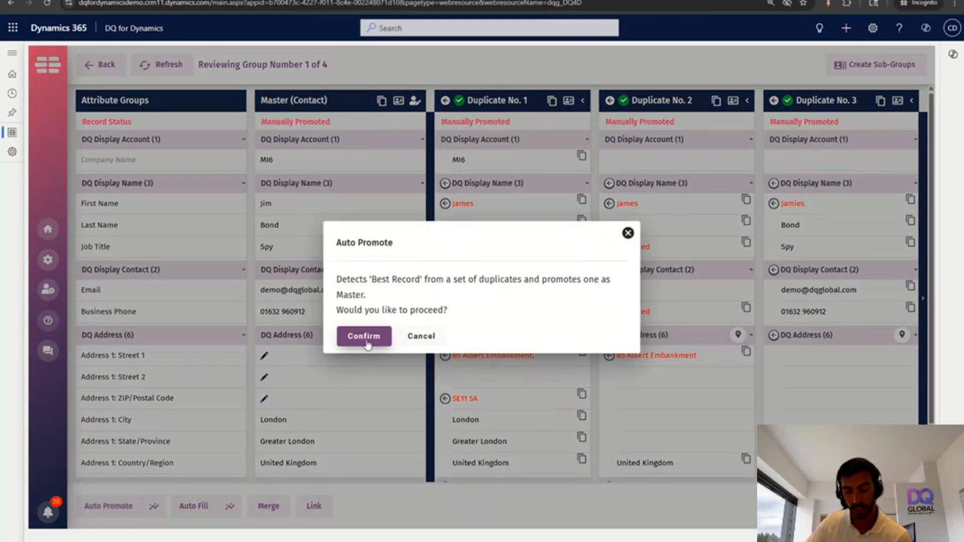
pyautogui.click(368, 342)
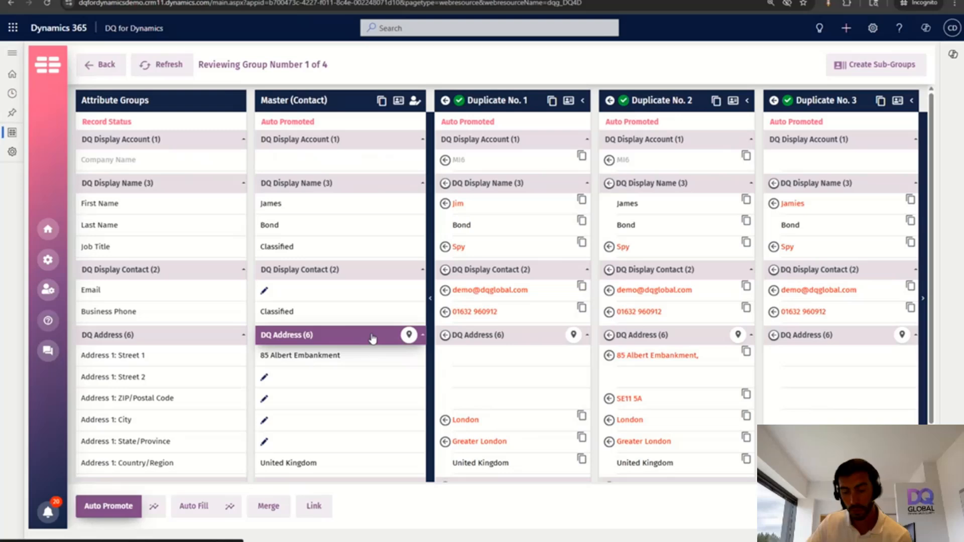
pyautogui.scroll(-1, 409, 333)
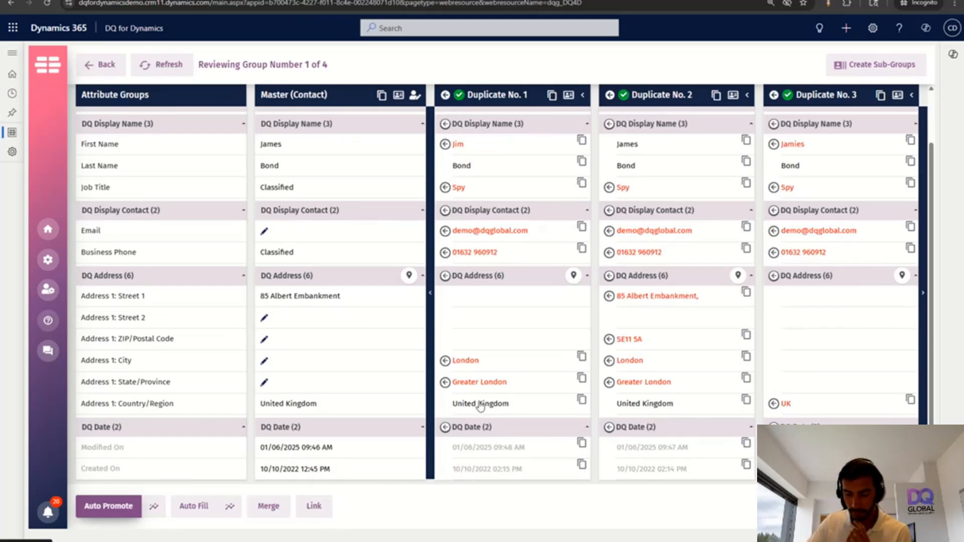
pyautogui.scroll(2, 409, 401)
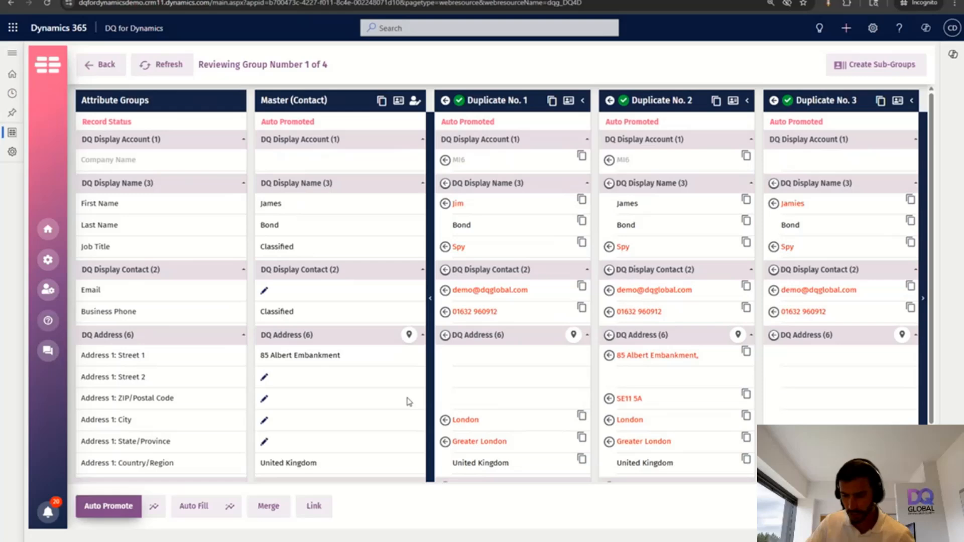
pyautogui.doubleClick(88, 246)
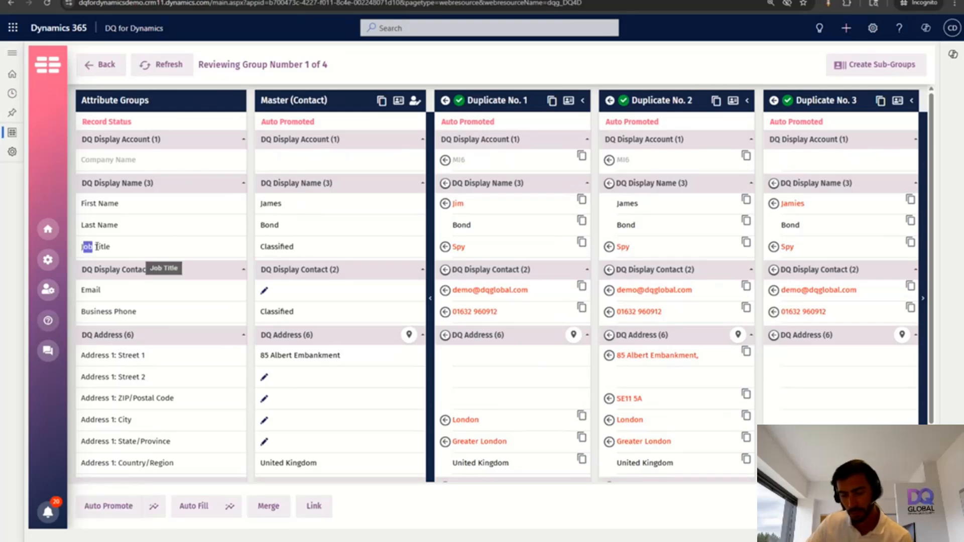
pyautogui.tripleClick(96, 247)
pyautogui.doubleClick(274, 246)
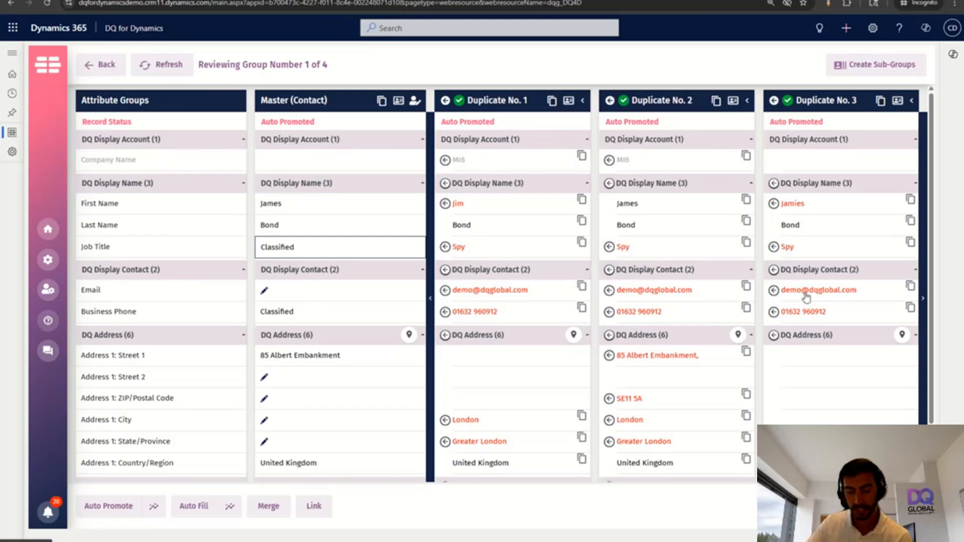
pyautogui.scroll(-1, 640, 281)
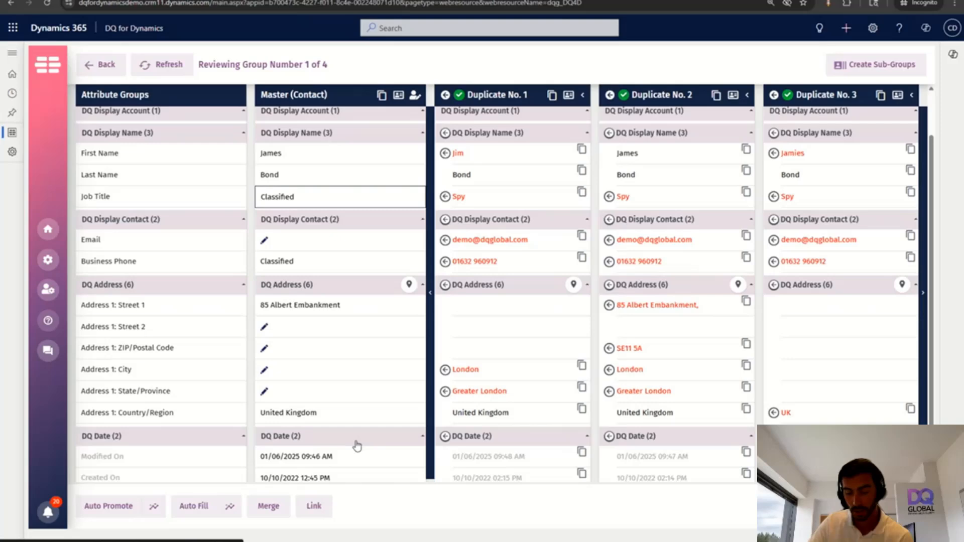
# Confirm Auto Fill on group 1's master, giving job title Spy, then go Back to the groups
pyautogui.click(195, 506)
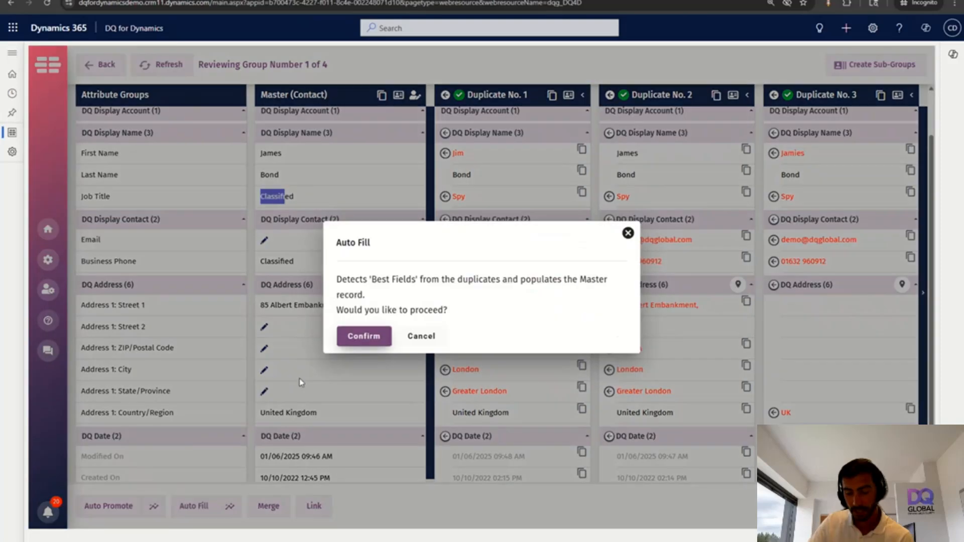
pyautogui.click(361, 336)
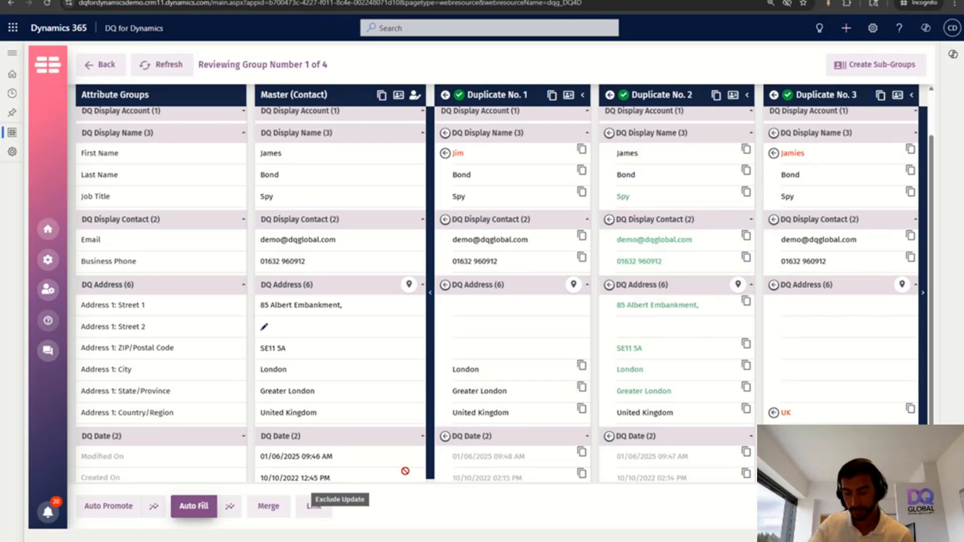
pyautogui.click(96, 72)
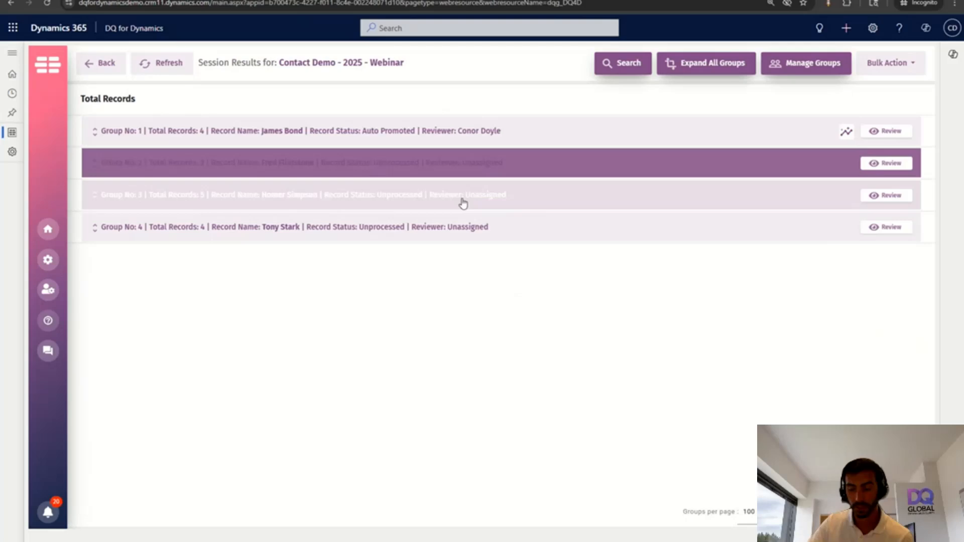
# Inspect the Bulk Action Merge options, then return to the DQ for Dynamics Sessions list
pyautogui.click(894, 74)
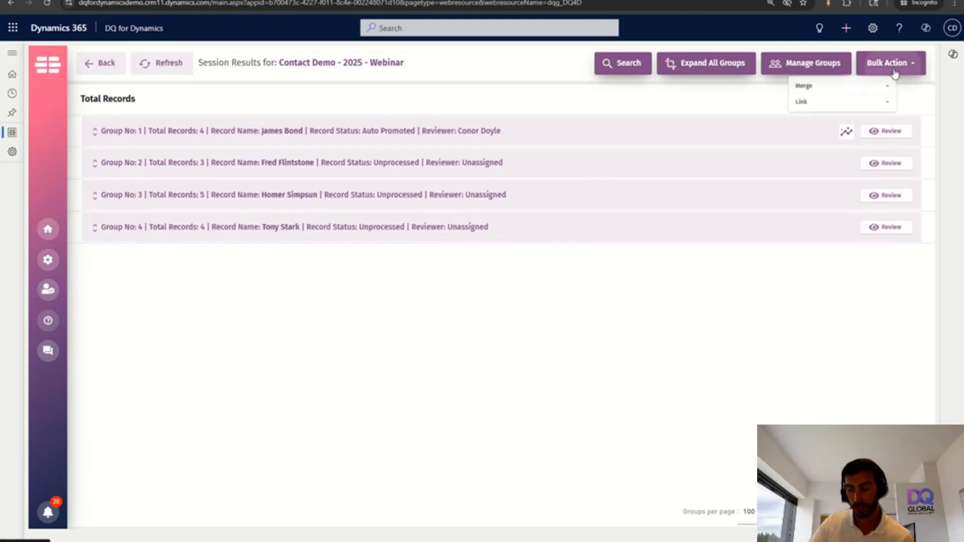
pyautogui.click(862, 89)
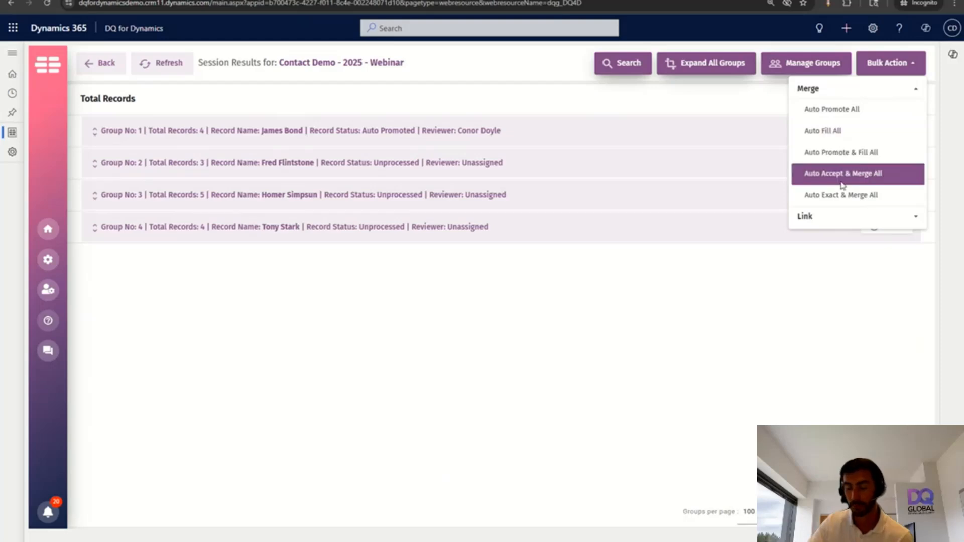
pyautogui.click(540, 372)
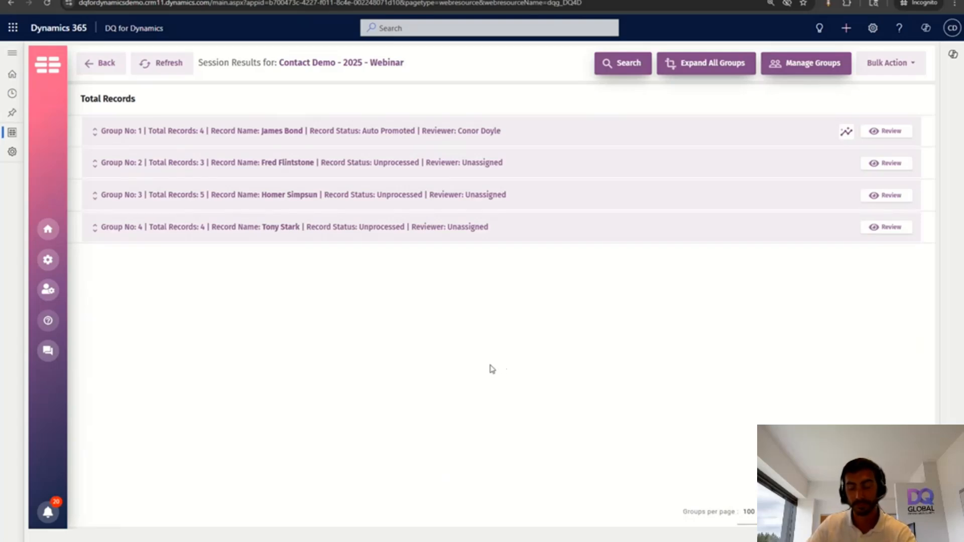
pyautogui.click(48, 229)
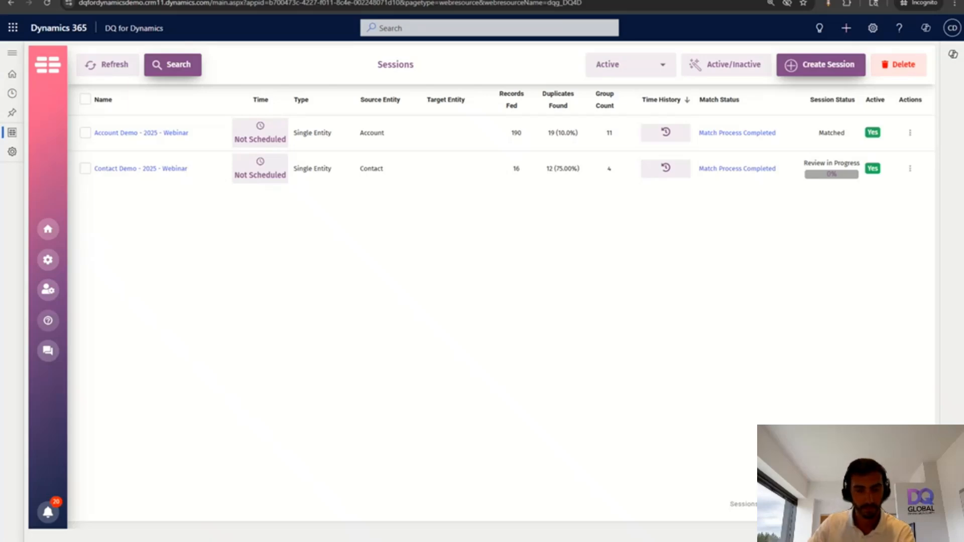
# Resume the slideshow full screen and advance to the Technical Information slide's Pricing Based on No. Records point
pyautogui.hotkey('shift', 'F5')
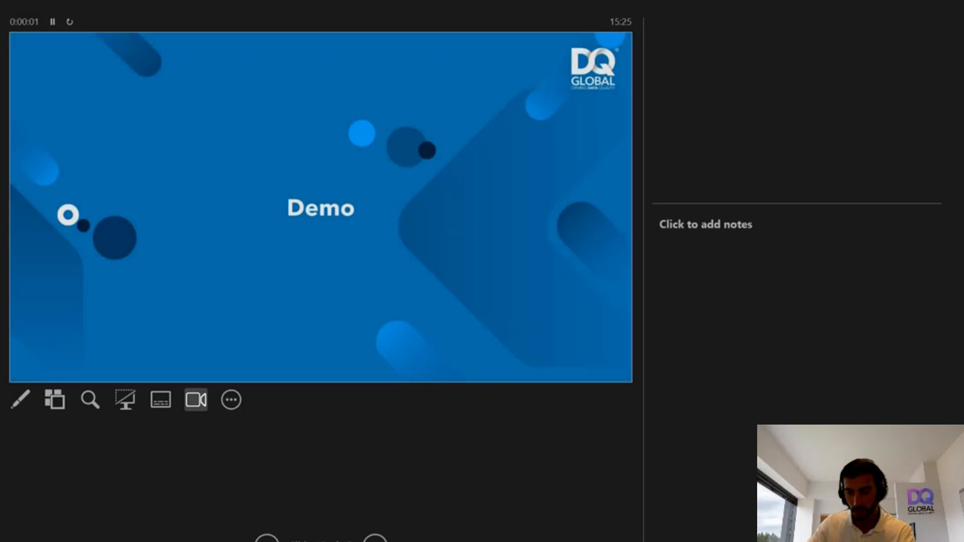
pyautogui.click(171, 1)
pyautogui.click(176, 10)
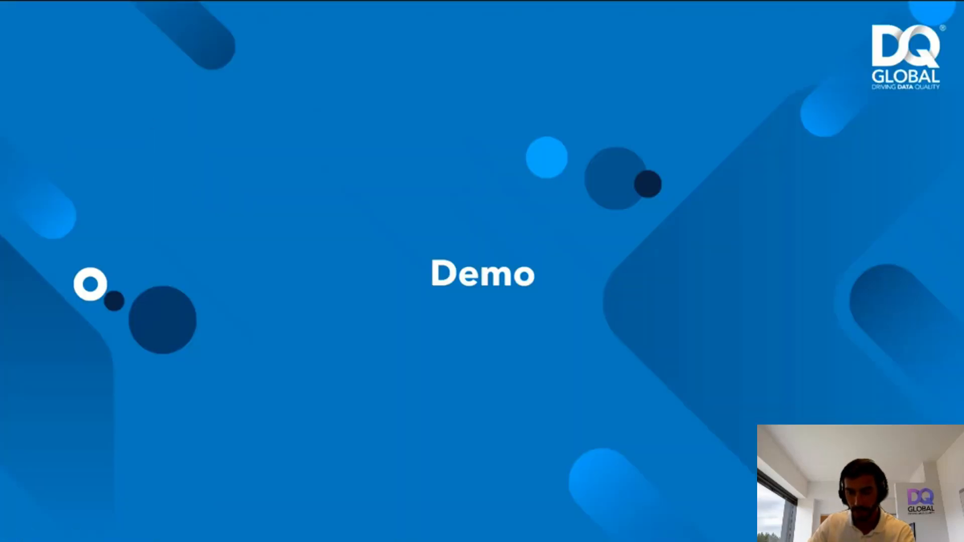
pyautogui.click(270, 201)
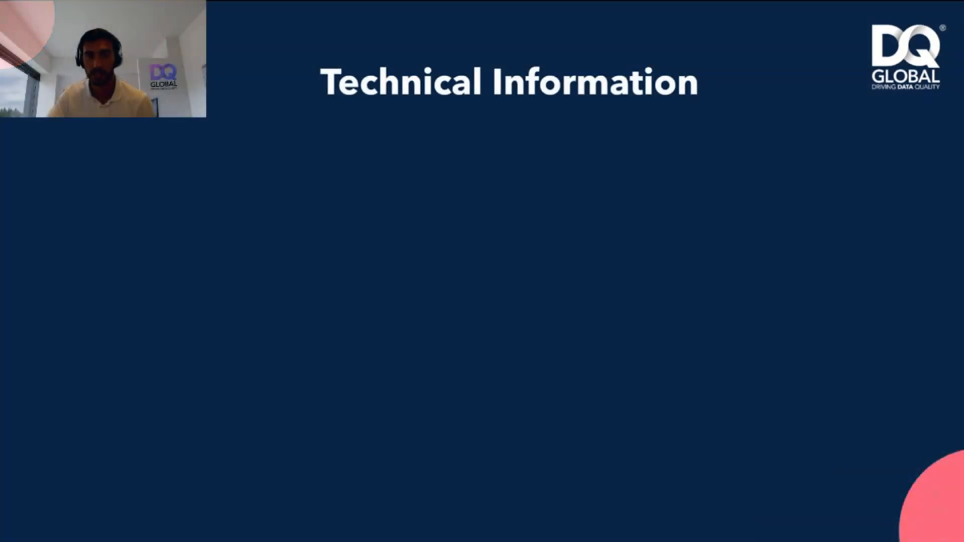
pyautogui.click(149, 116)
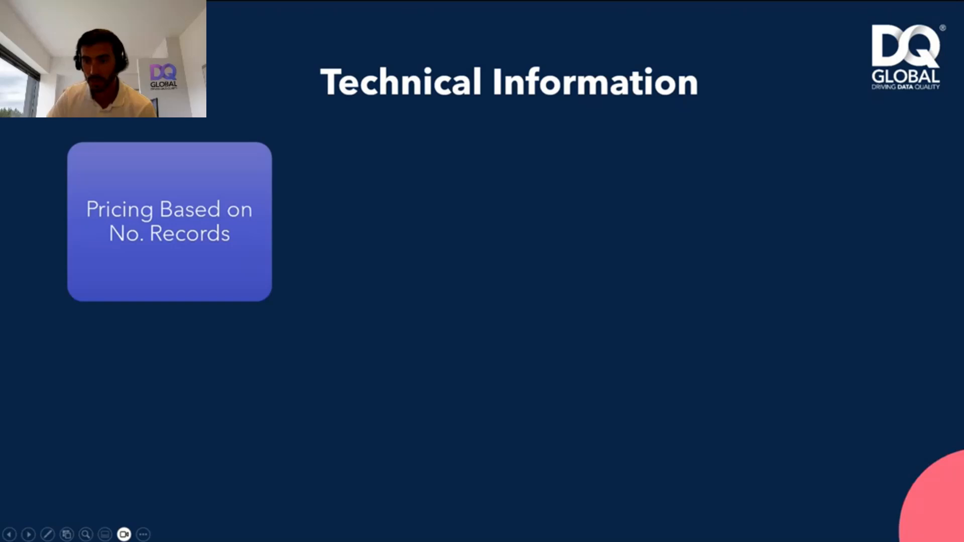